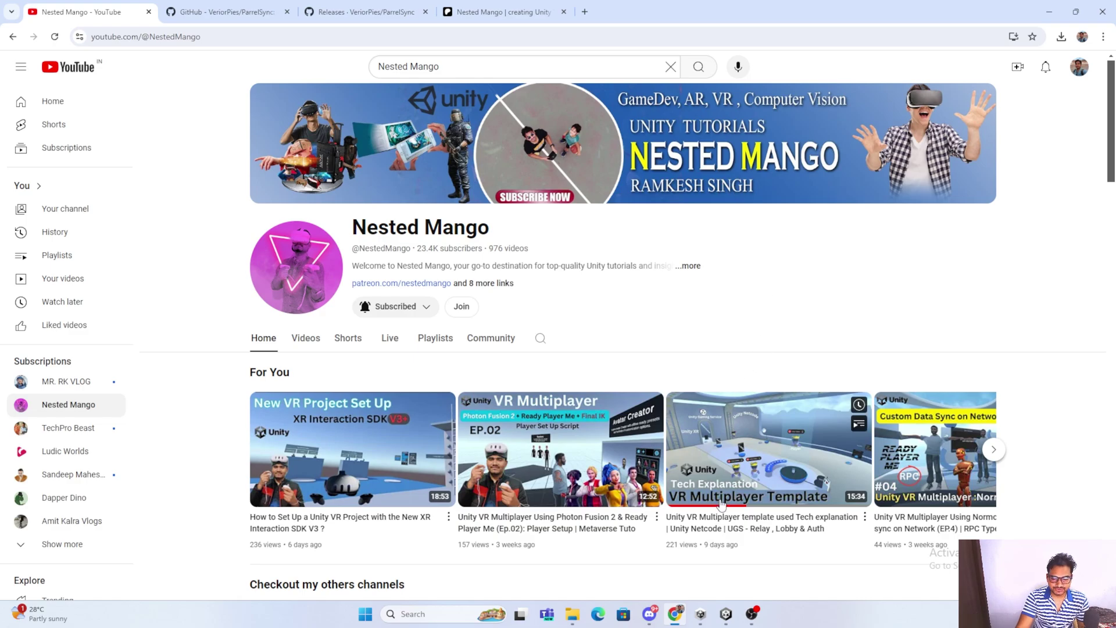
Leave the Unity editor and YouTube channel and switch to the Nested Mango Patreon shop
click(726, 615)
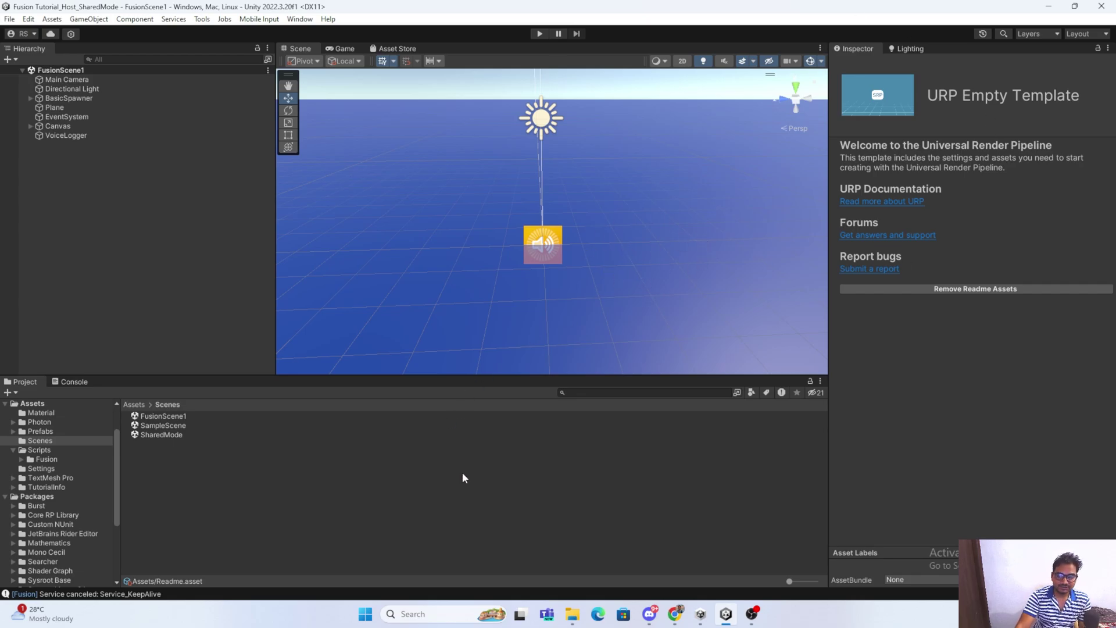
click(674, 615)
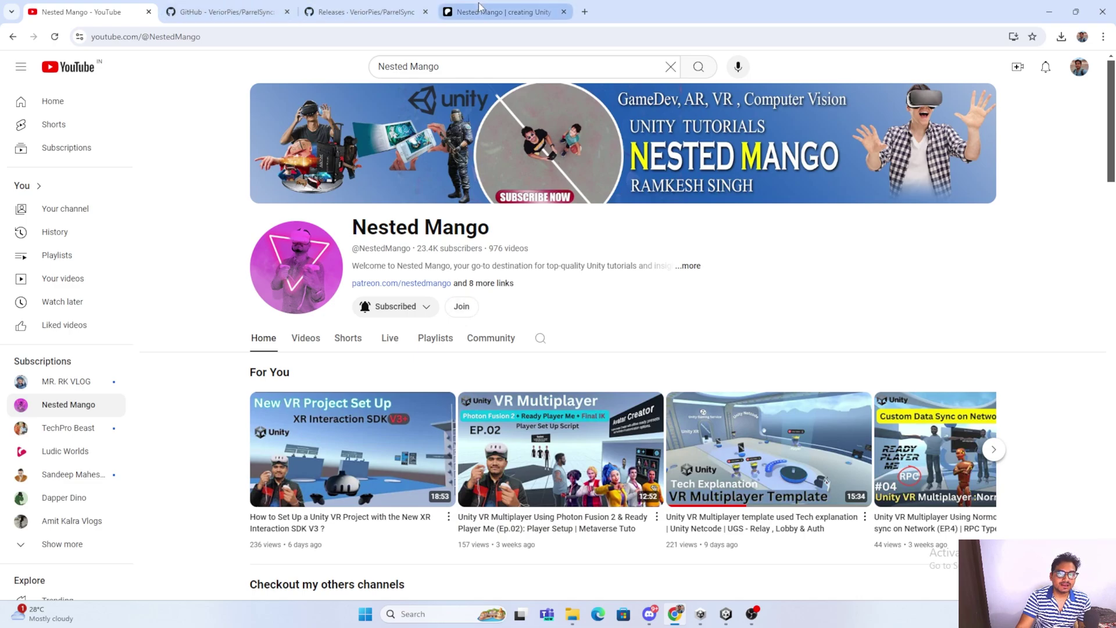
click(501, 12)
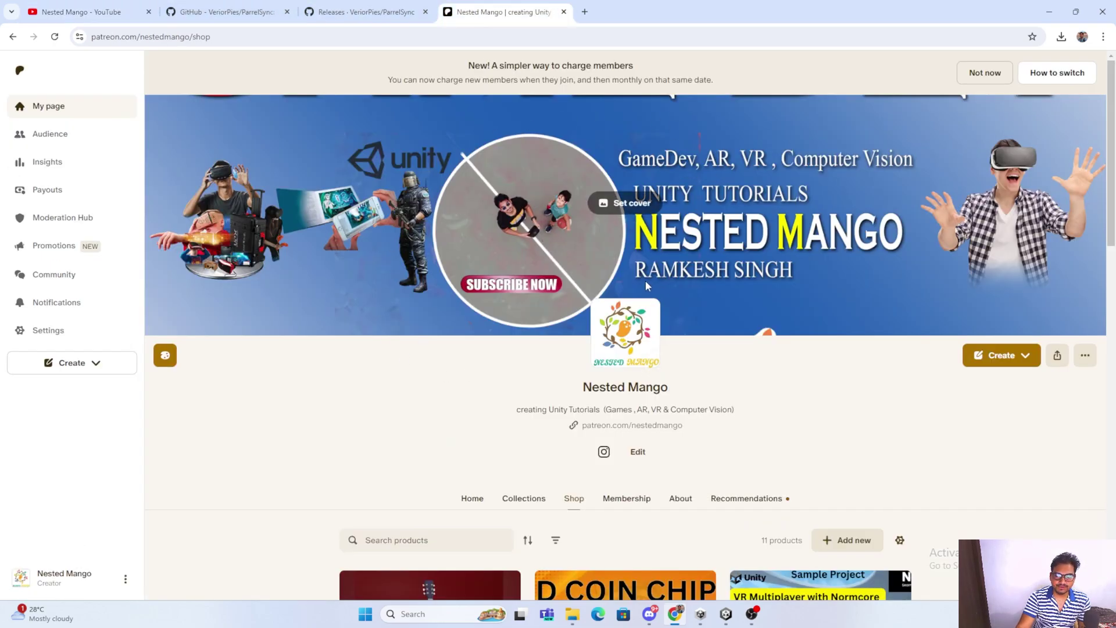
scroll(645, 279, down, 2)
scroll(648, 287, down, 3)
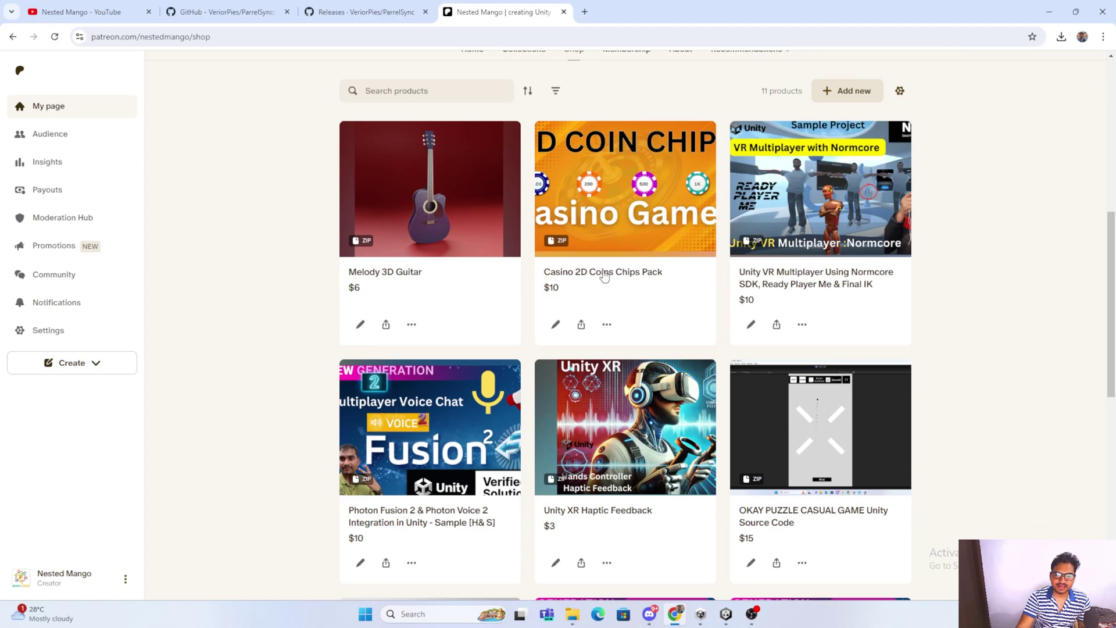
scroll(601, 274, down, 2)
scroll(527, 538, down, 2)
scroll(580, 227, down, 2)
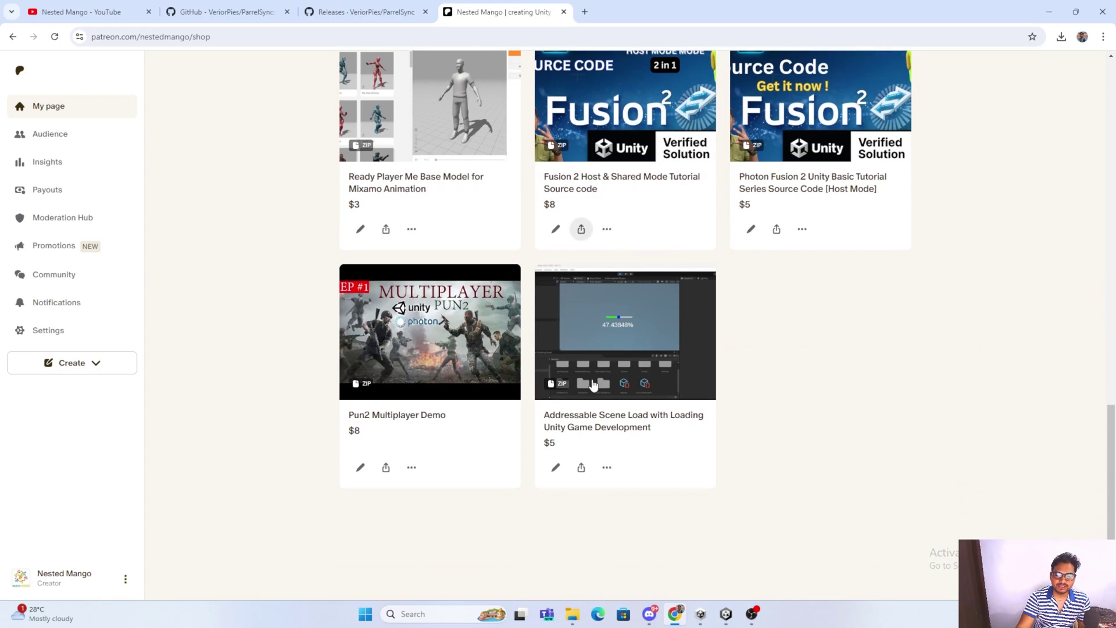
scroll(693, 314, up, 6)
scroll(693, 315, up, 5)
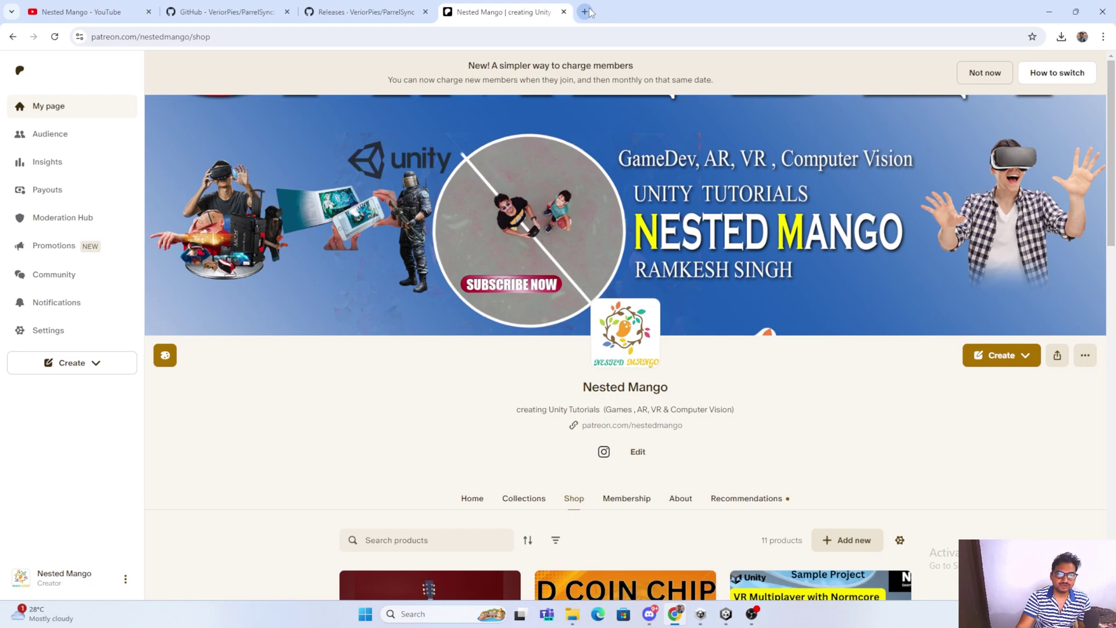
Go from the ParrelSync GitHub repository to its releases page showing version 1.5.3
click(237, 12)
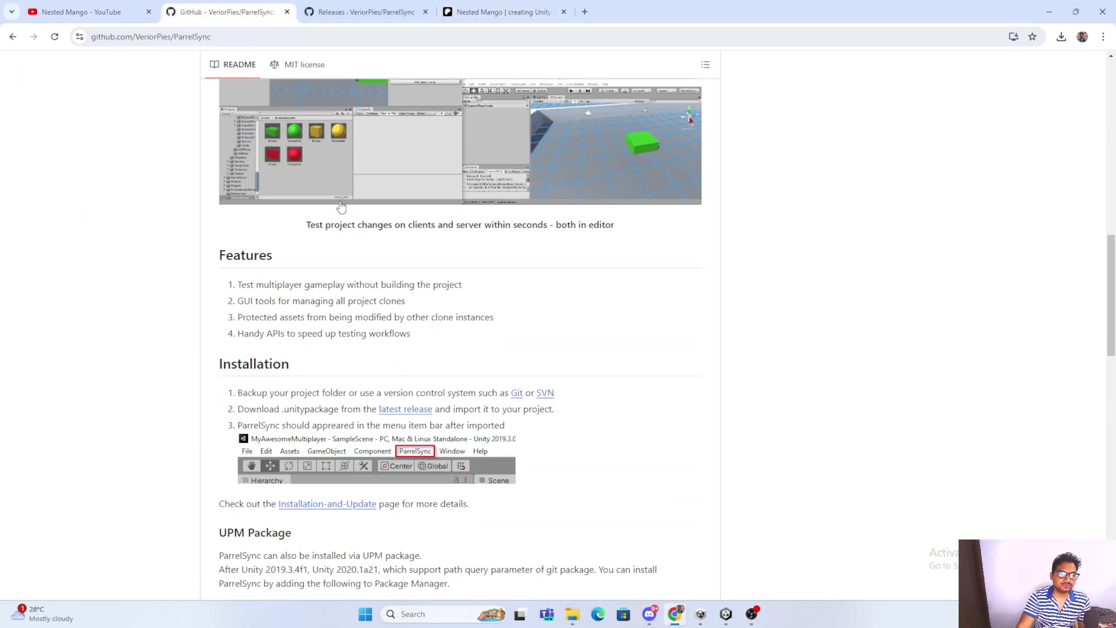
scroll(341, 207, up, 5)
scroll(341, 206, up, 5)
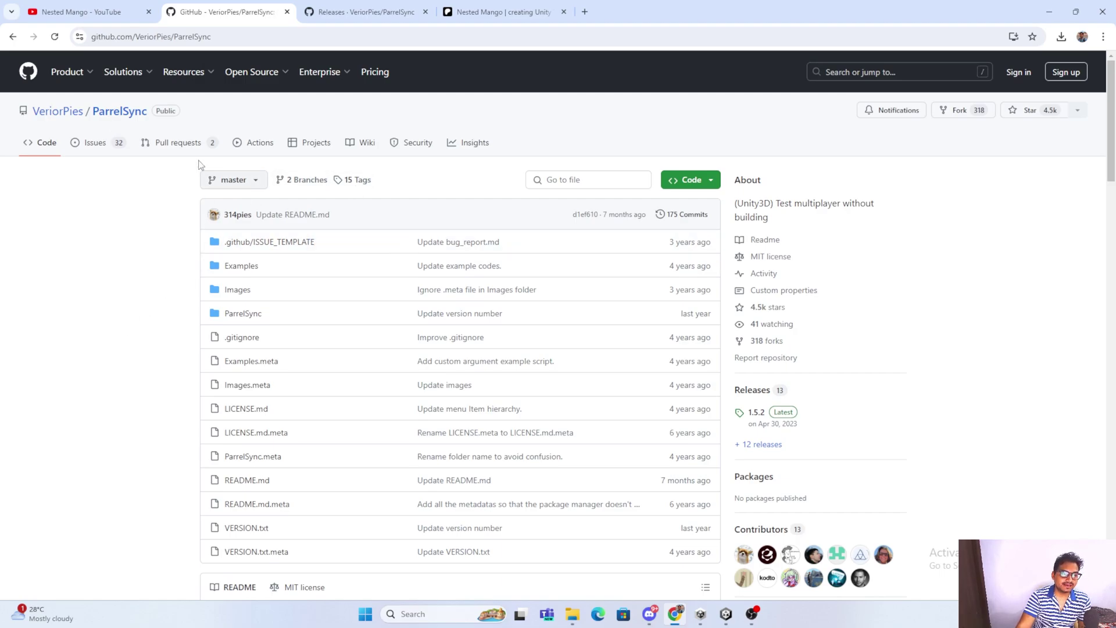
scroll(340, 259, down, 2)
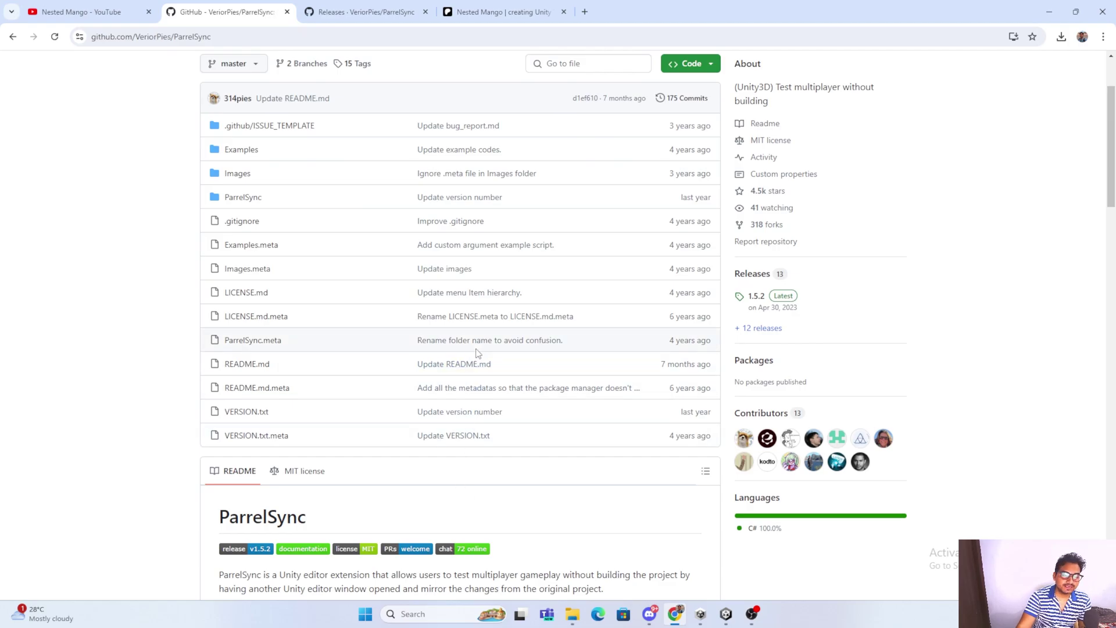
scroll(475, 353, up, 1)
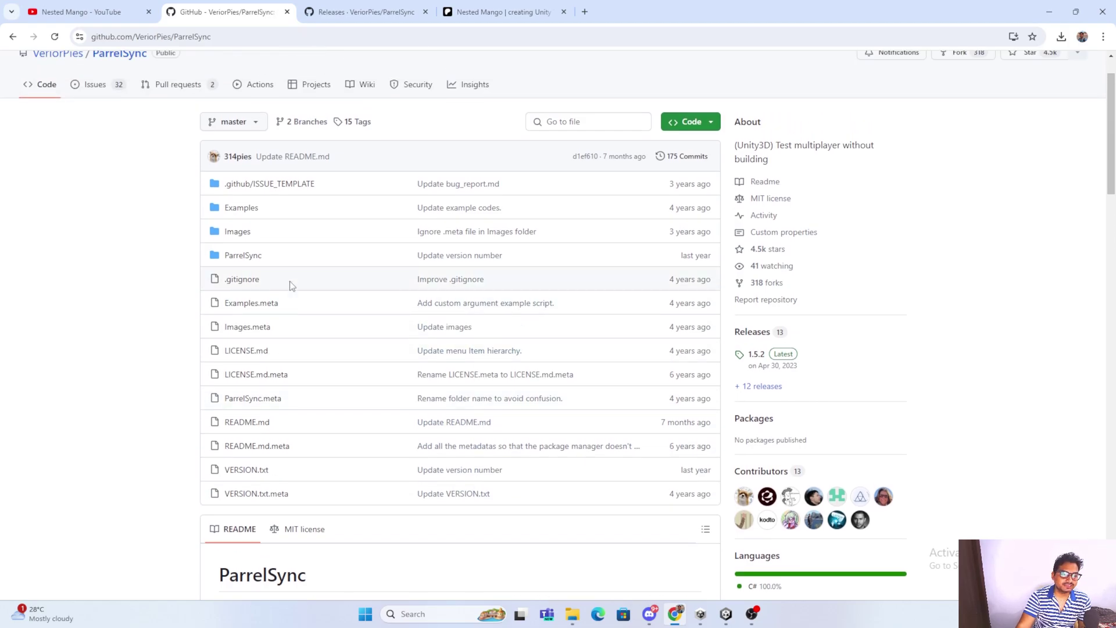
scroll(291, 286, up, 1)
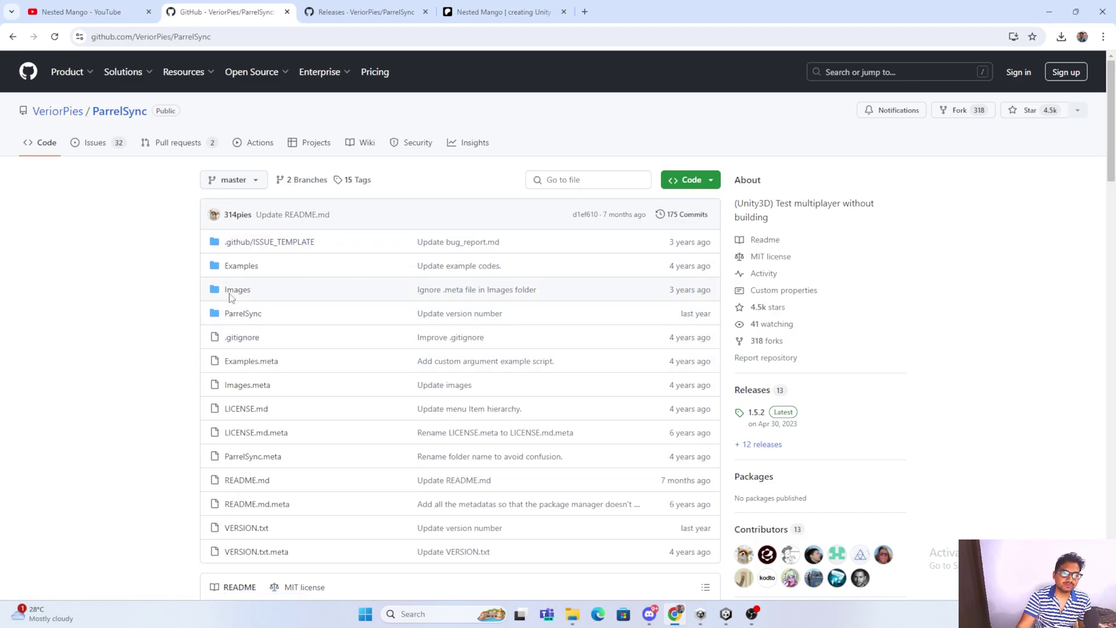
scroll(309, 309, down, 1)
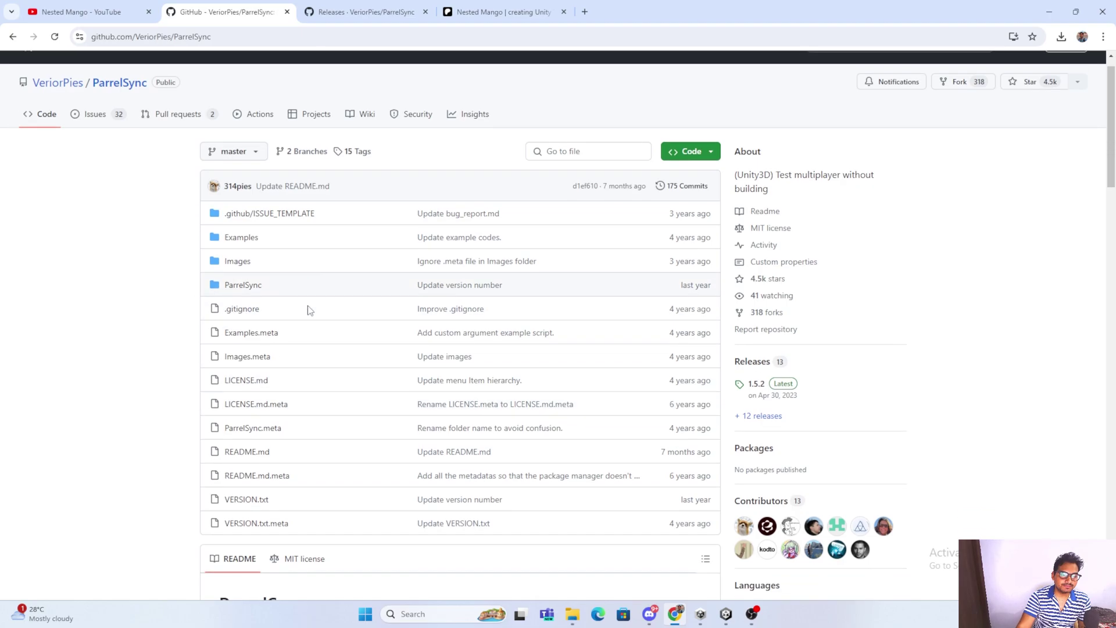
scroll(326, 297, down, 2)
scroll(354, 266, down, 3)
scroll(354, 267, down, 1)
scroll(362, 287, down, 2)
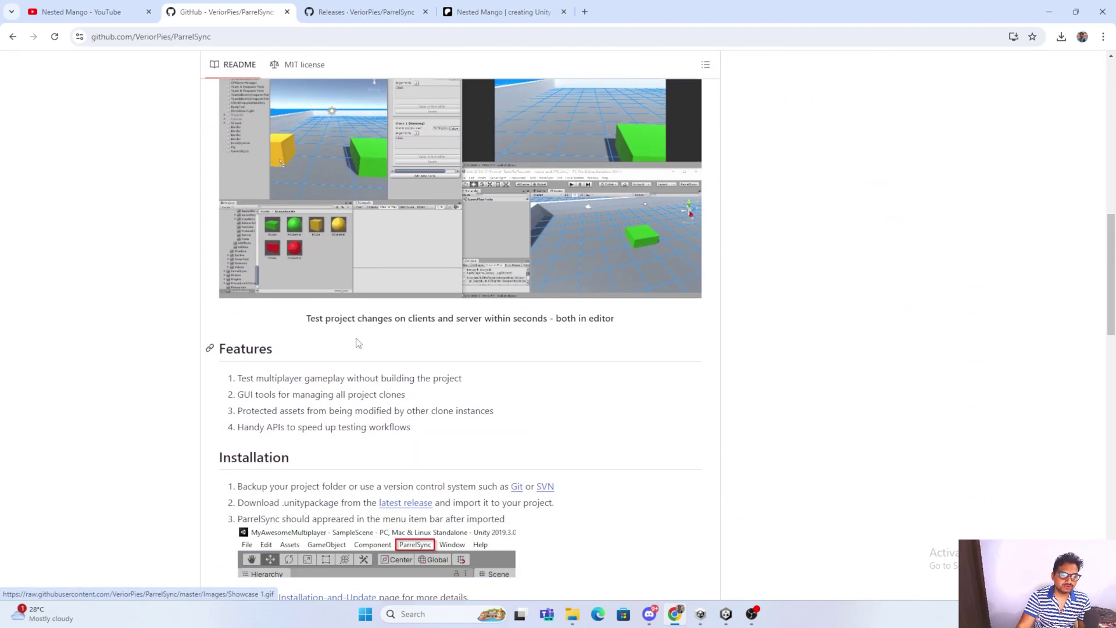
scroll(375, 314, down, 2)
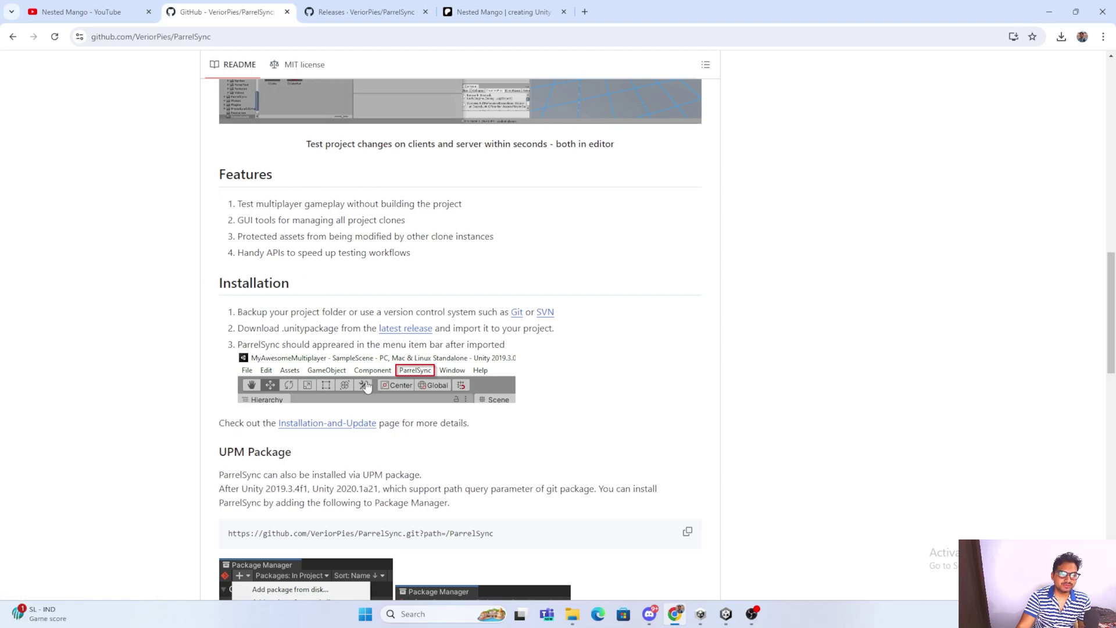
scroll(375, 375, up, 2)
scroll(384, 375, up, 1)
click(395, 7)
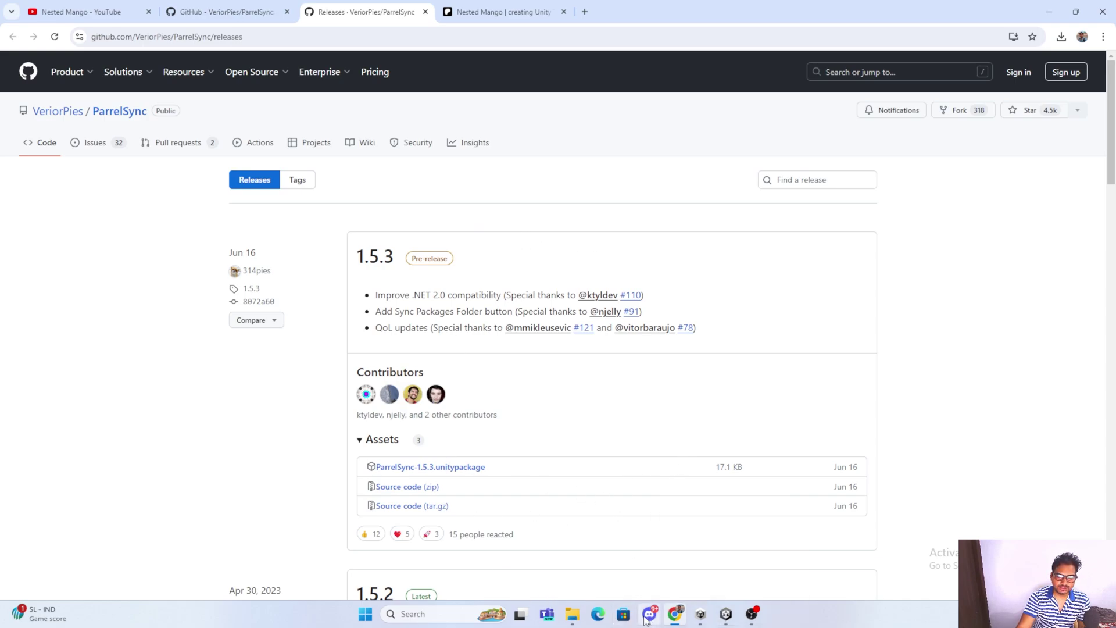
Open ParrelSync-1.5.3 from the Downloads folder to launch Unity's Import Unity Package dialog
click(702, 617)
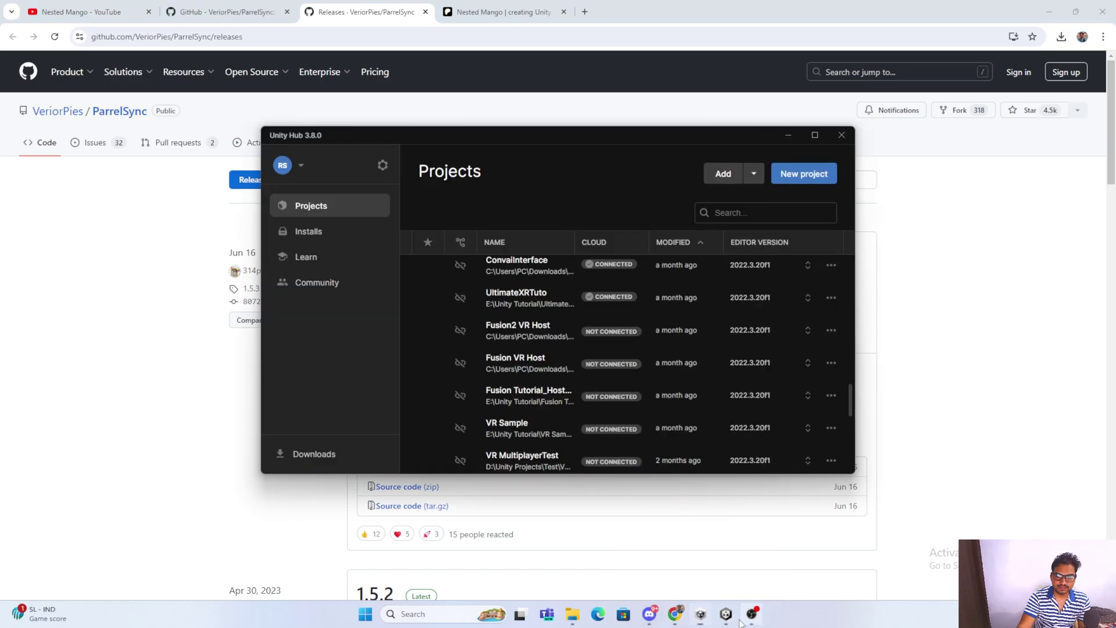
click(725, 614)
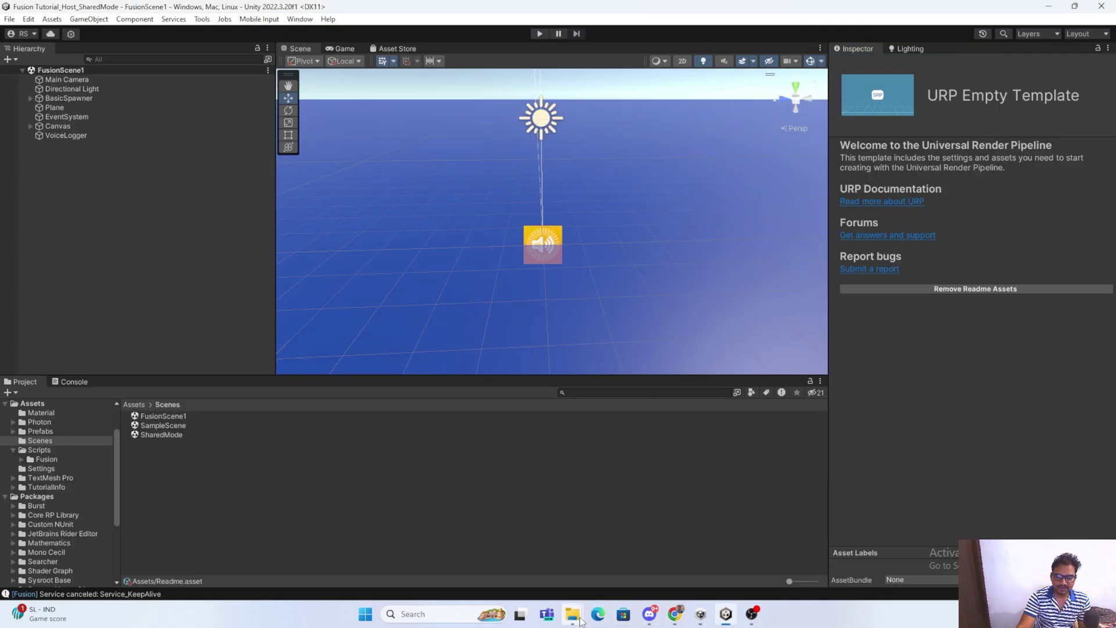
mouse_move(572, 614)
click(507, 538)
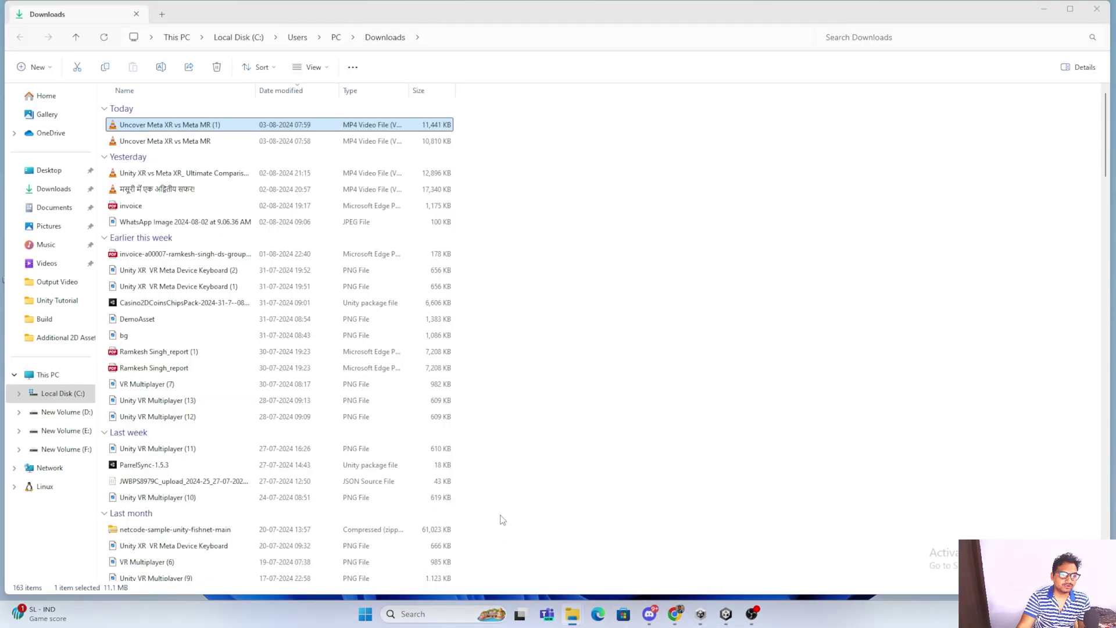
click(143, 465)
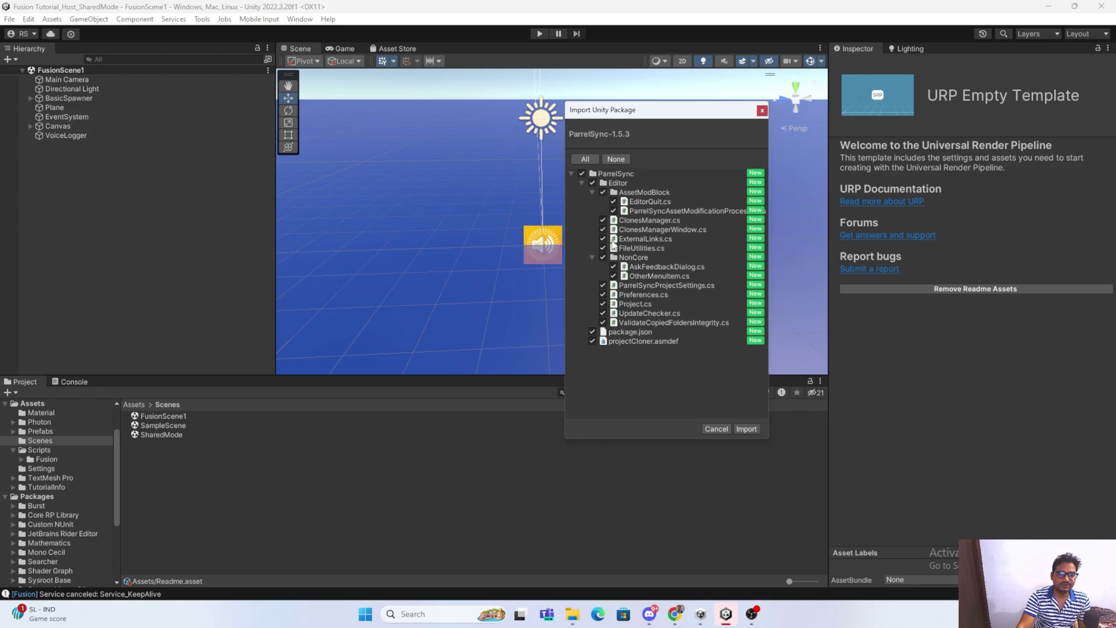
Import all ParrelSync files and open the Clones Manager, moved to the screen centre
click(746, 429)
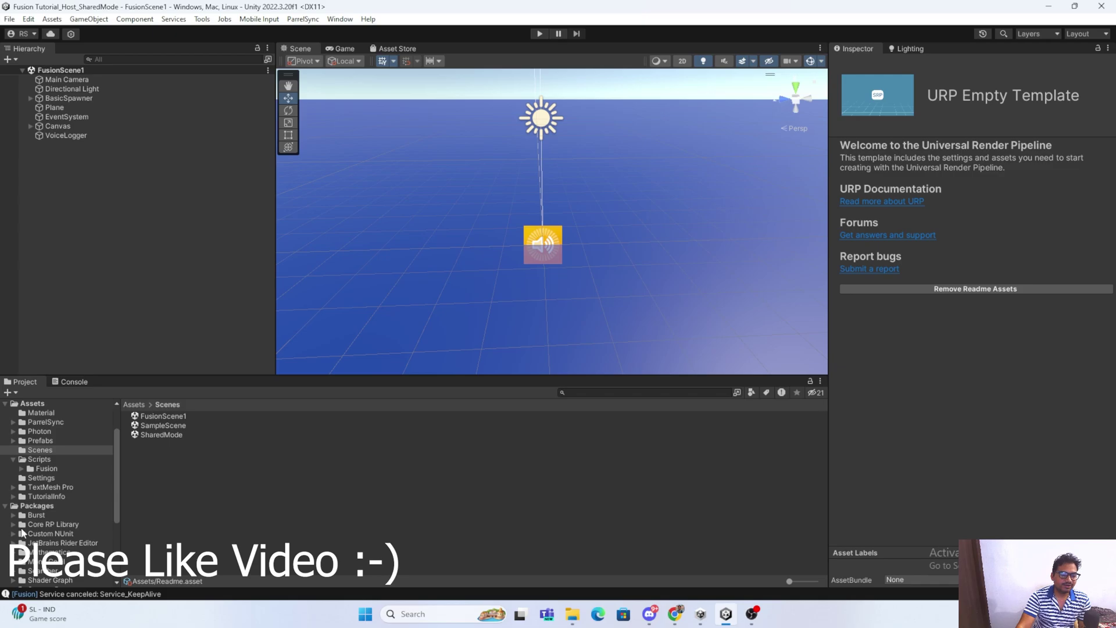
click(48, 421)
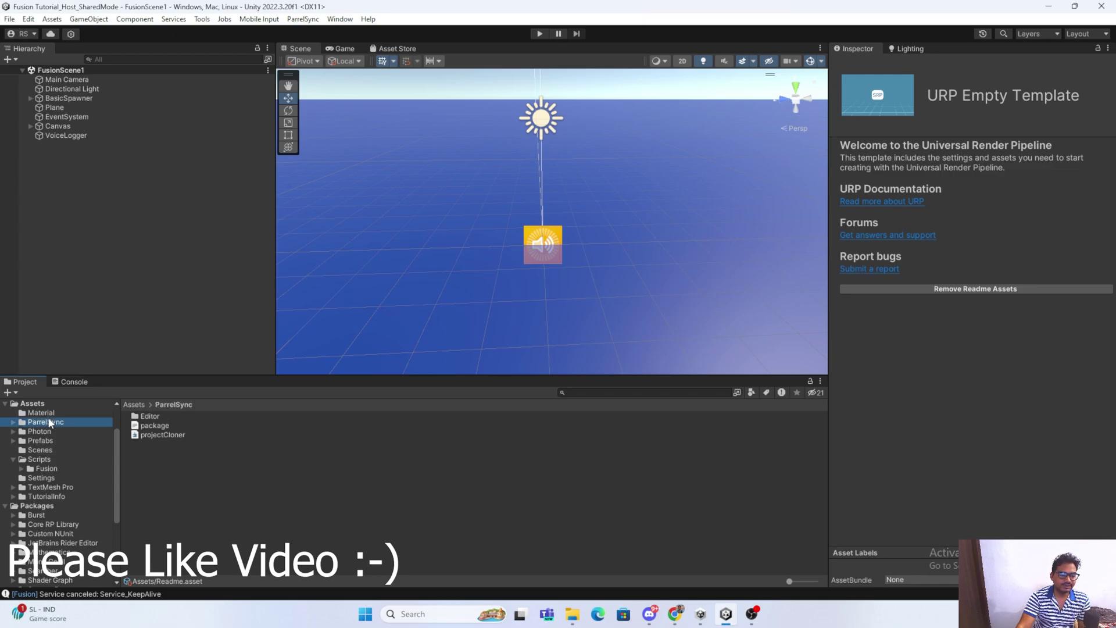
click(301, 20)
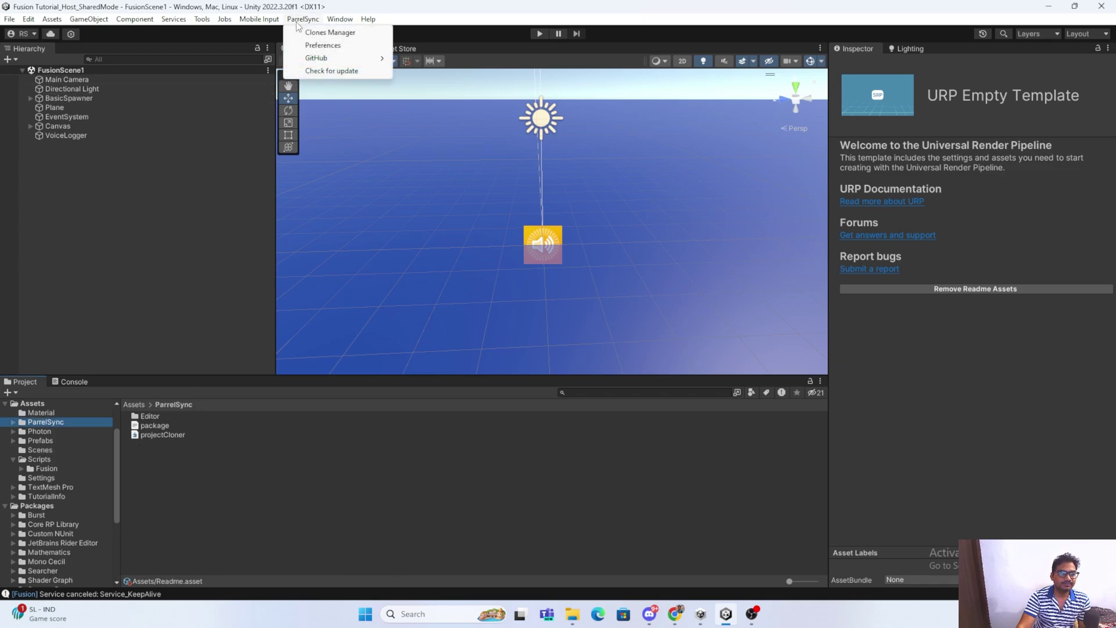
click(324, 35)
drag(731, 164, 505, 122)
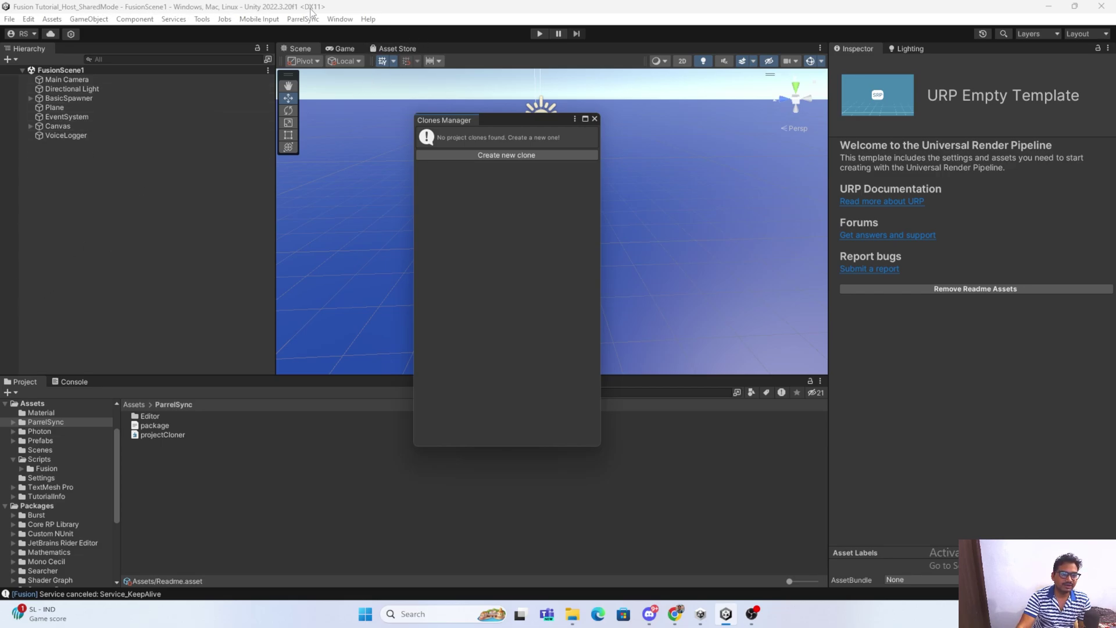
Create Clone 0 with client_0, open it in a new editor, and add Clone 1
click(498, 161)
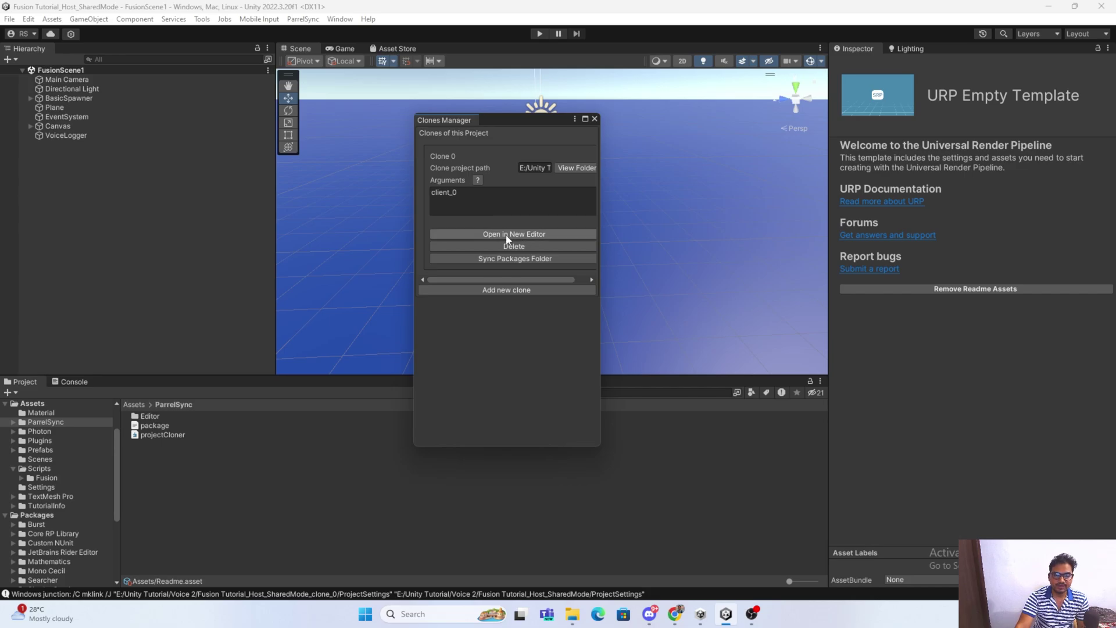
click(506, 234)
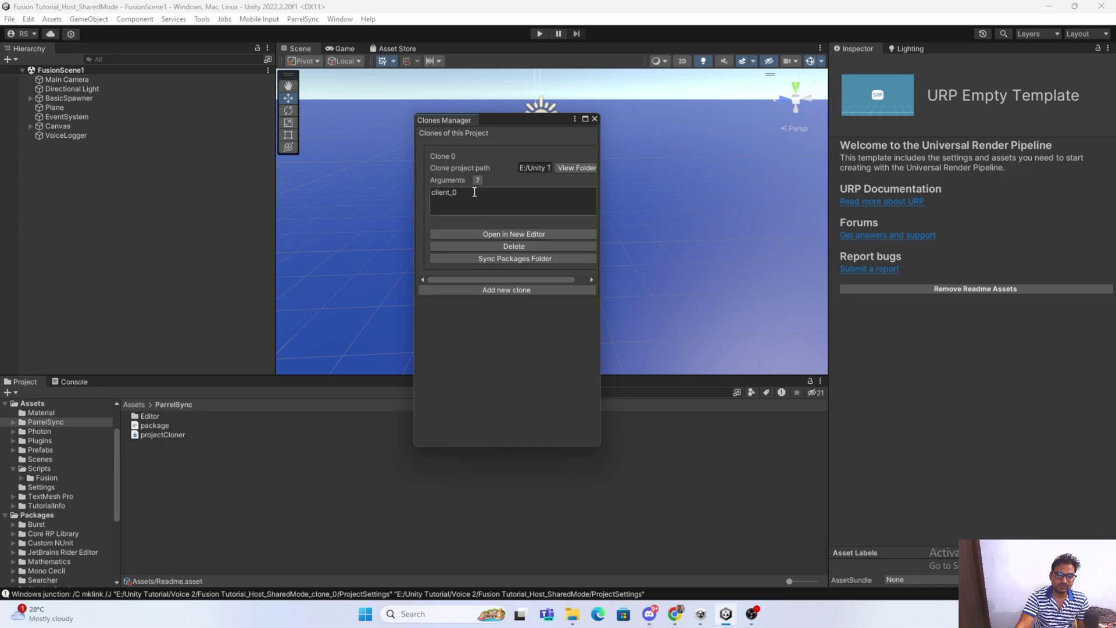
click(488, 295)
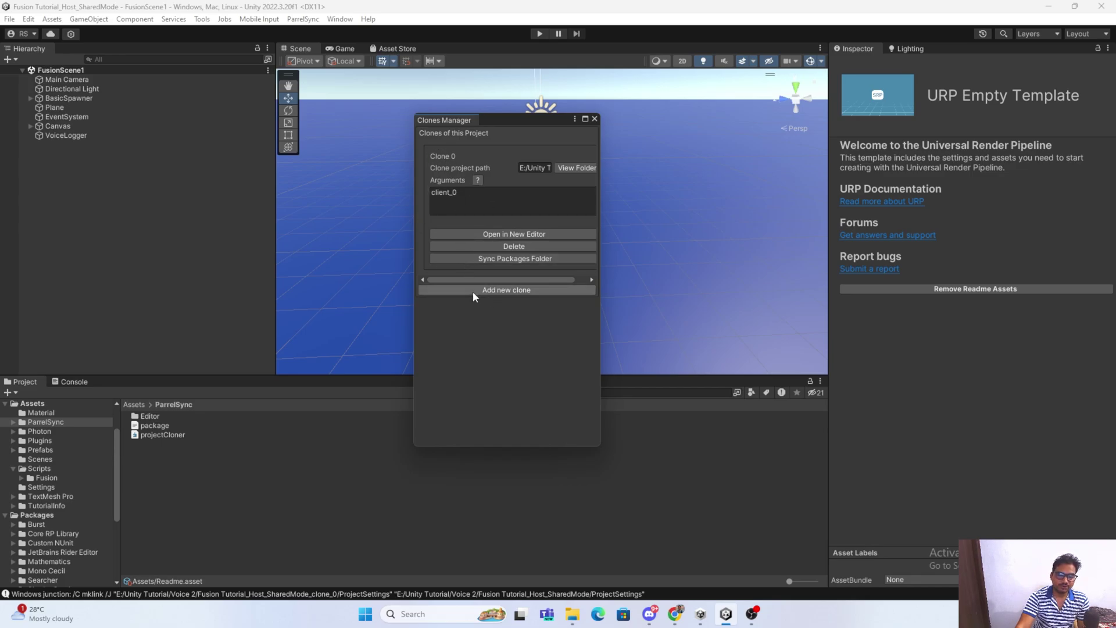
click(483, 294)
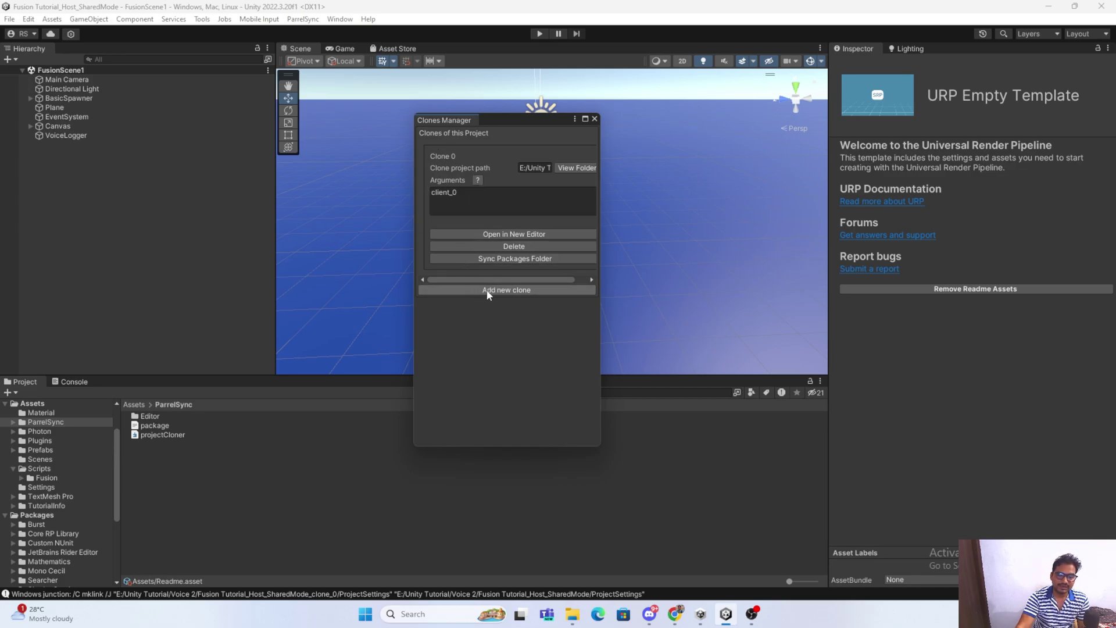
click(511, 291)
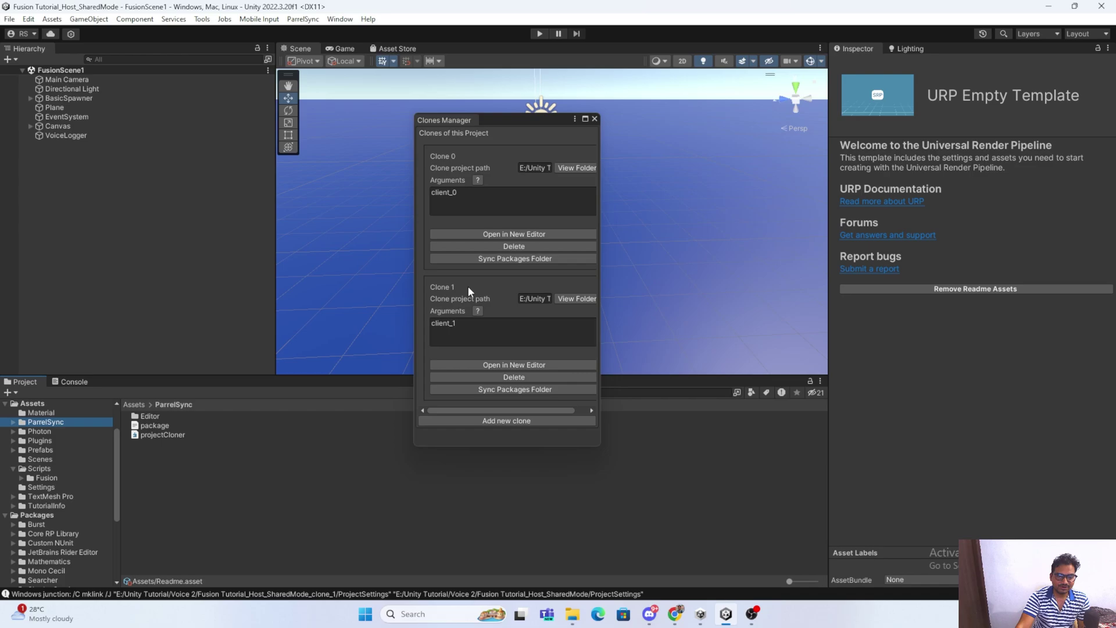
Open Clone 0 and Clone 1 in separate editors, then return to the main editor
click(528, 233)
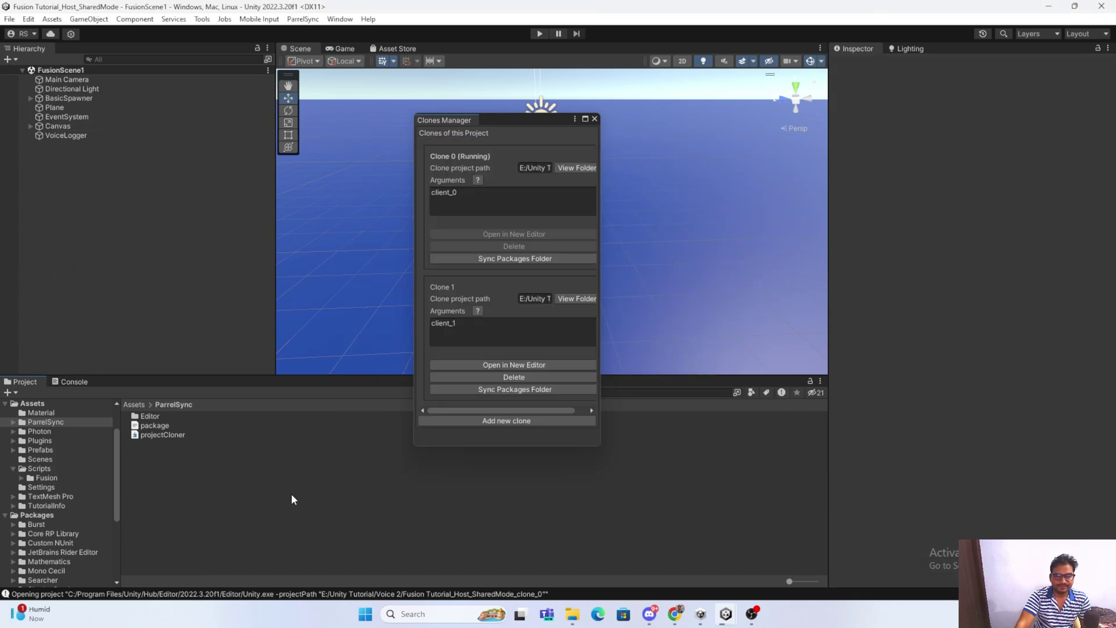
click(499, 366)
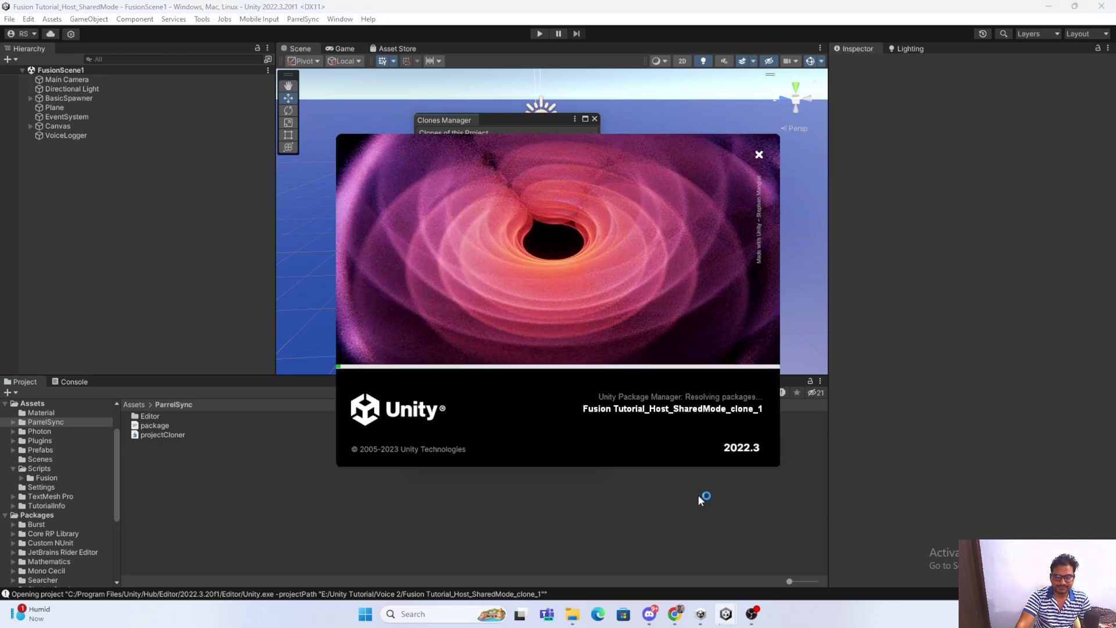
mouse_move(725, 614)
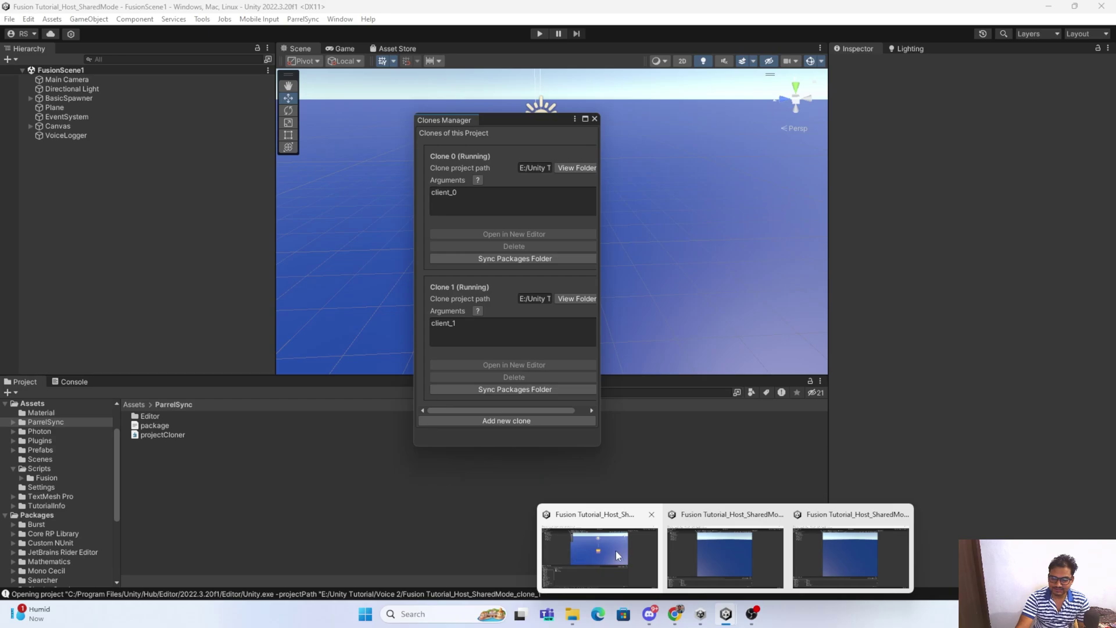
click(616, 550)
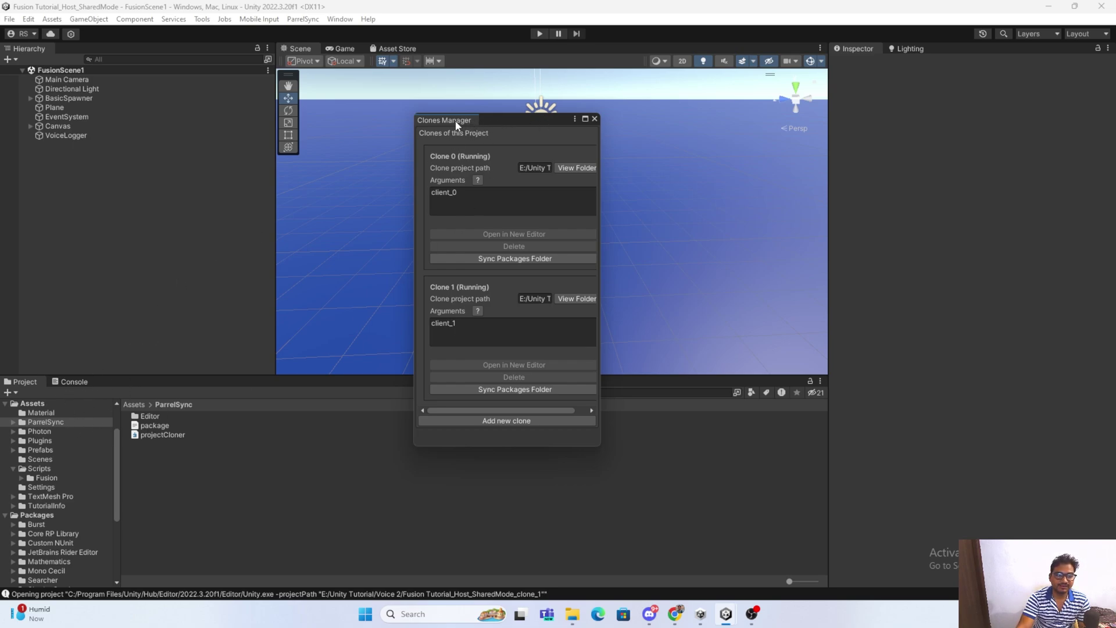
Dock the Clones Manager into the layout and clear the main editor's Console
drag(455, 121, 506, 76)
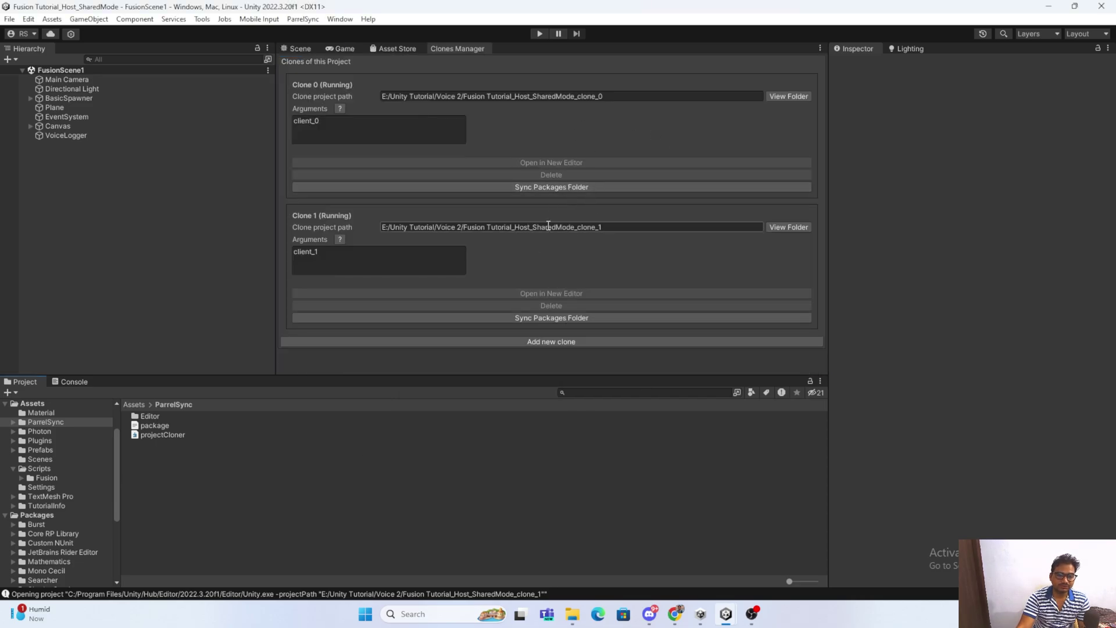
click(300, 49)
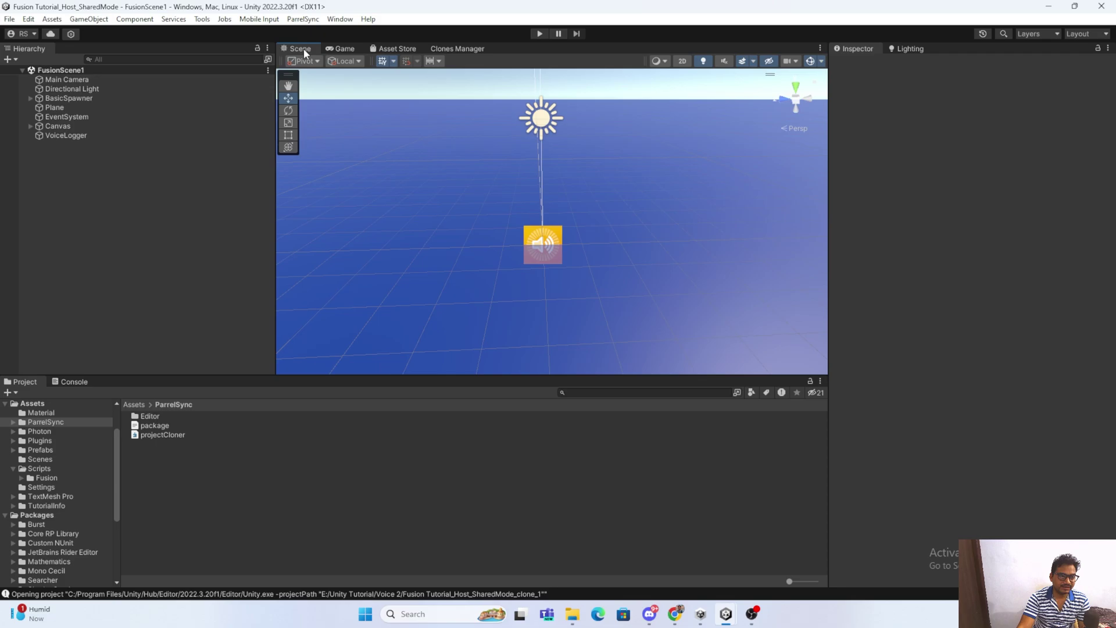
click(74, 382)
click(11, 392)
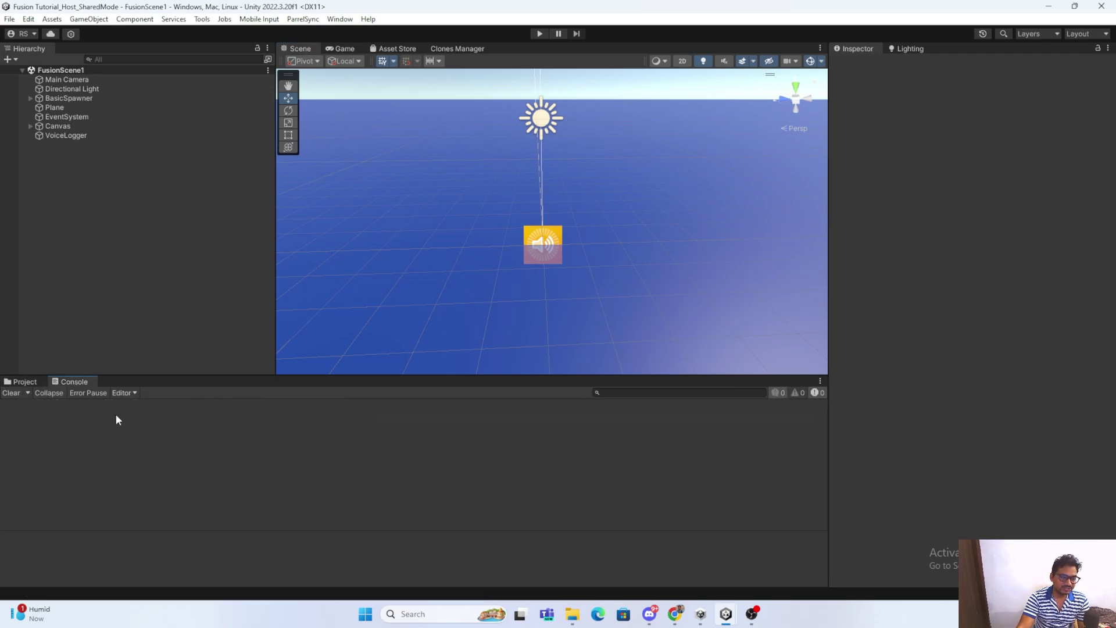
Enter Play mode, start the Fusion session as host, and clear the log
click(544, 35)
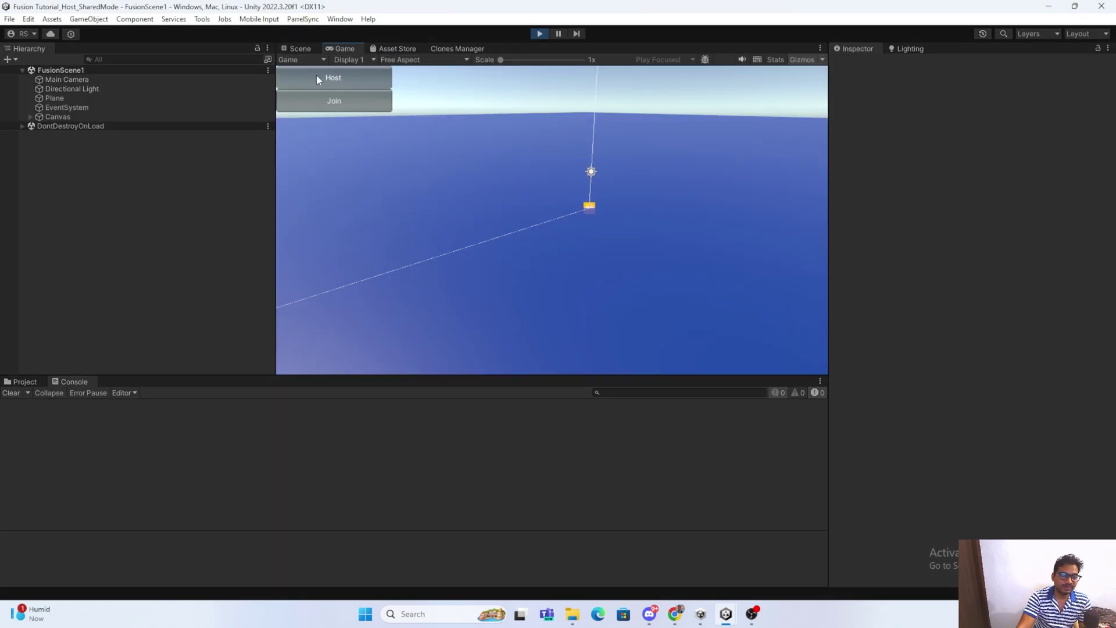
click(338, 79)
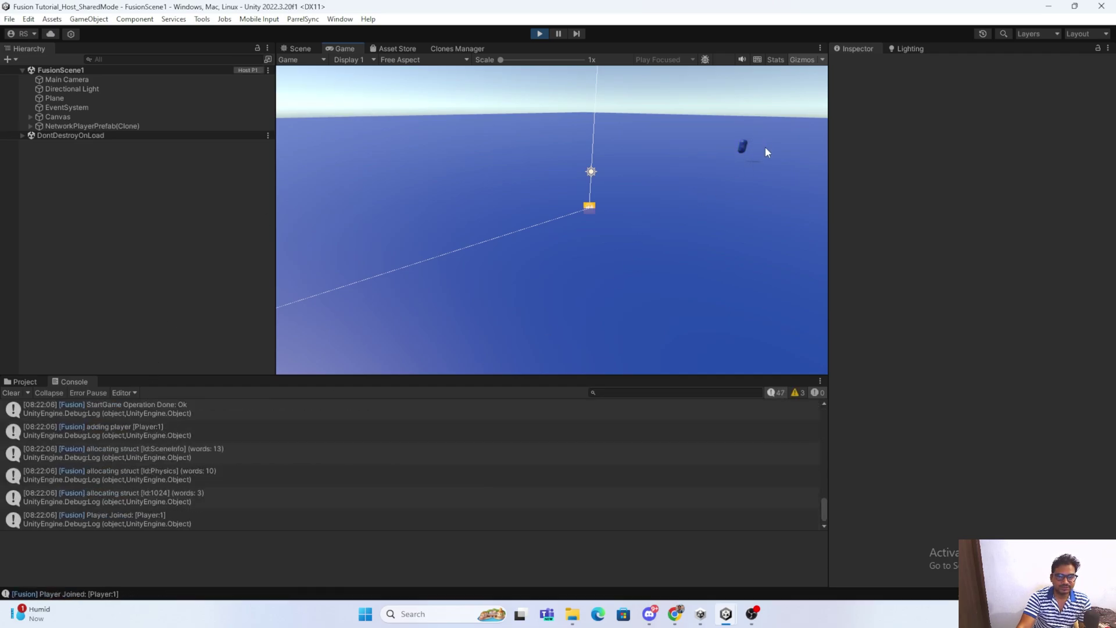
click(12, 393)
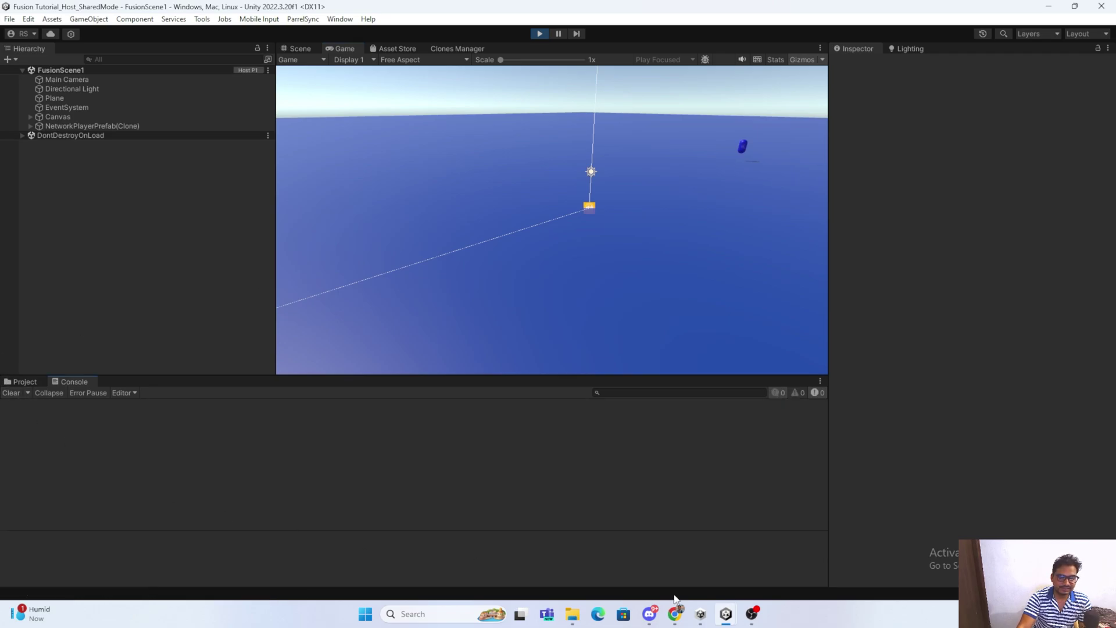
Bring up clone_0's editor with an enlarged Console panel
click(732, 555)
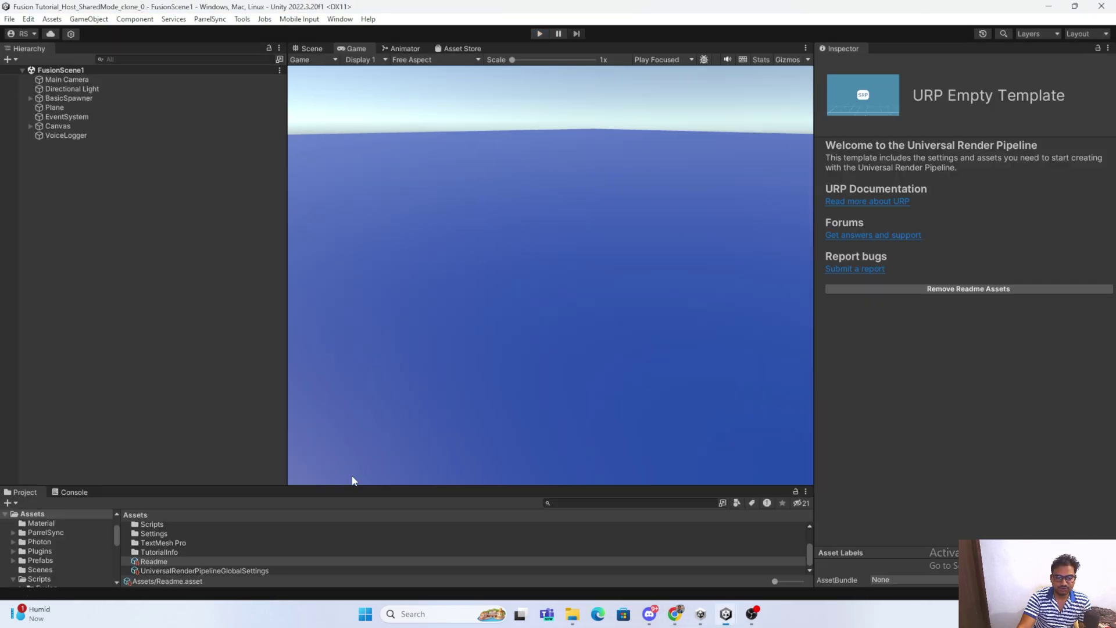
click(74, 494)
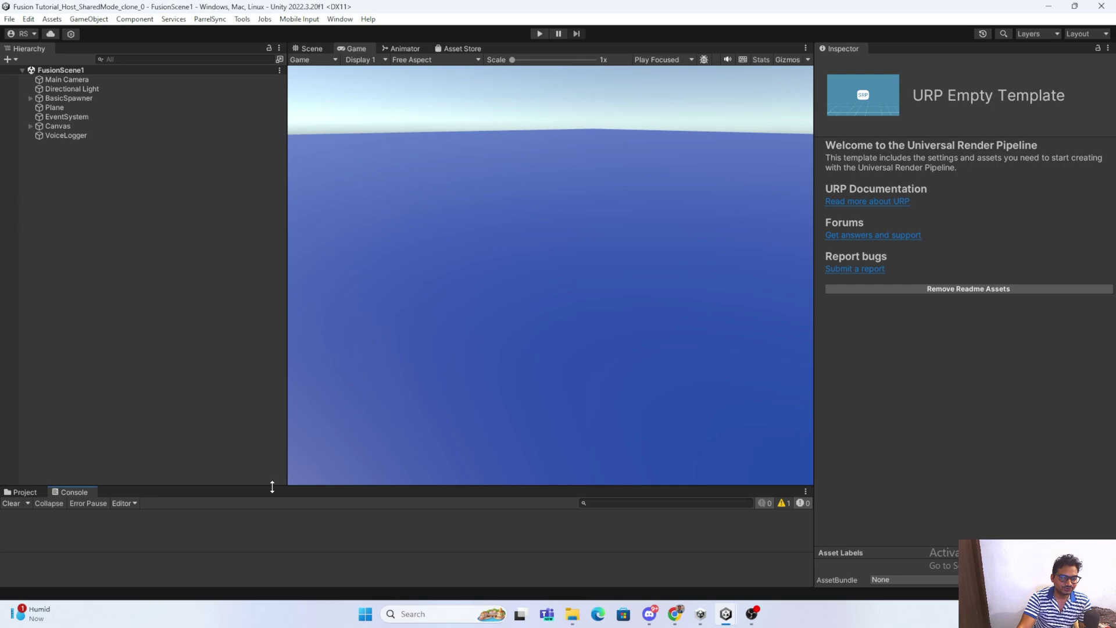
drag(272, 486, 273, 390)
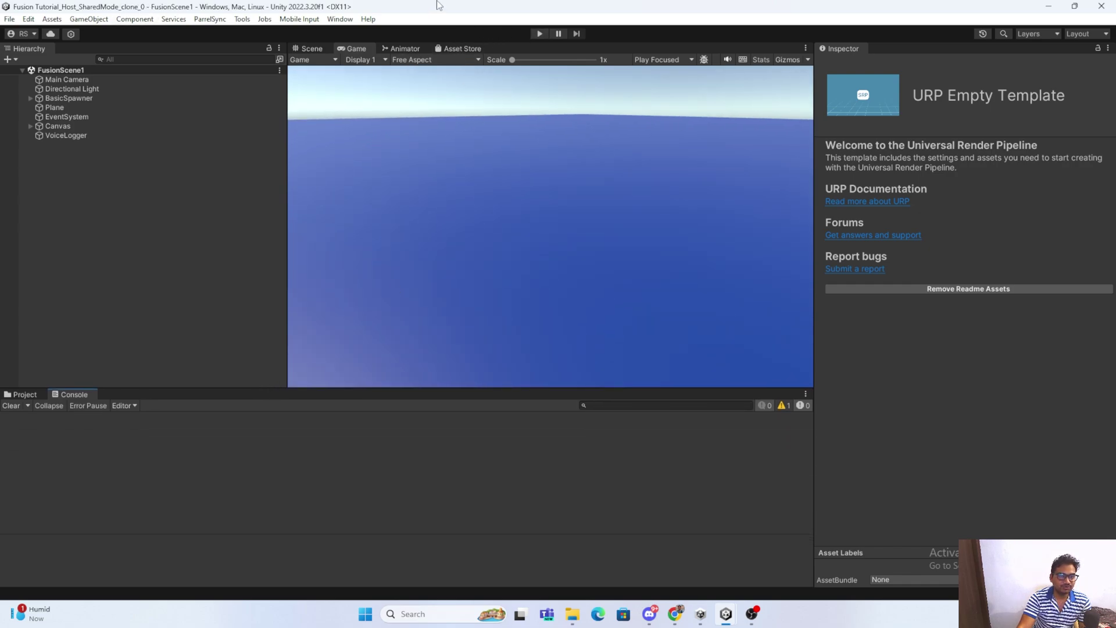
Play clone_0, dismiss the Photon warning, join as client, and clear the log
click(540, 33)
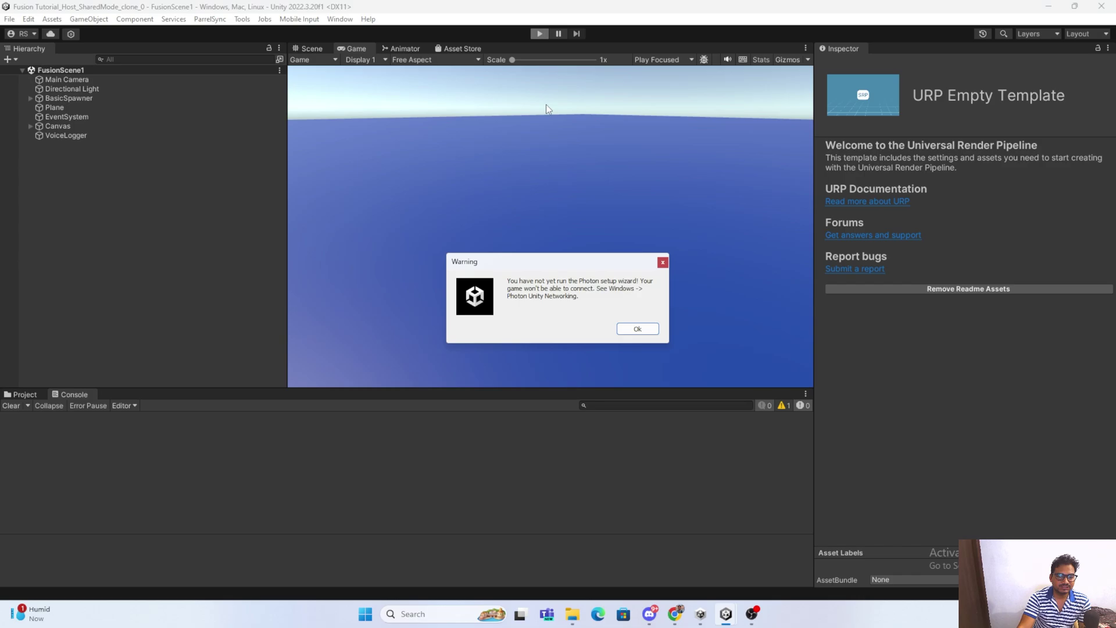
click(625, 329)
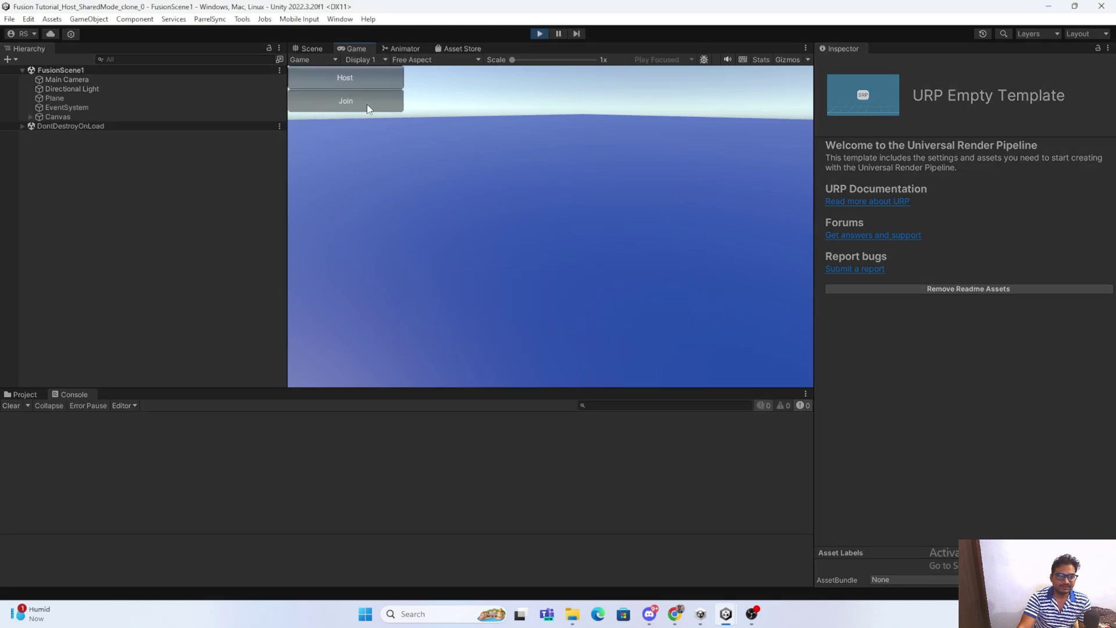
click(345, 101)
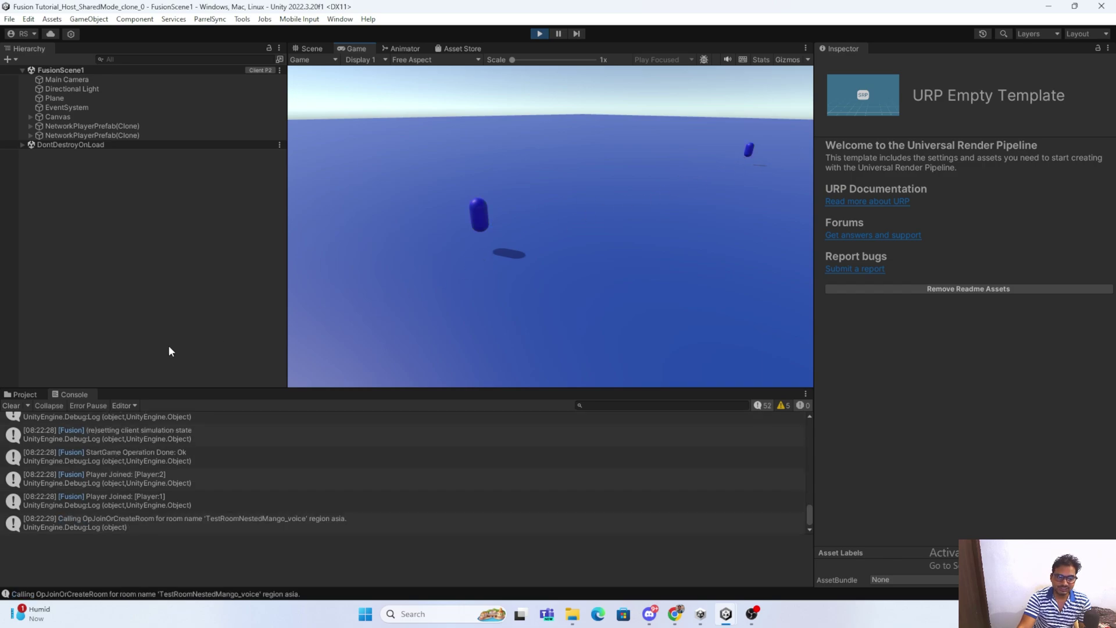
click(10, 405)
mouse_move(726, 613)
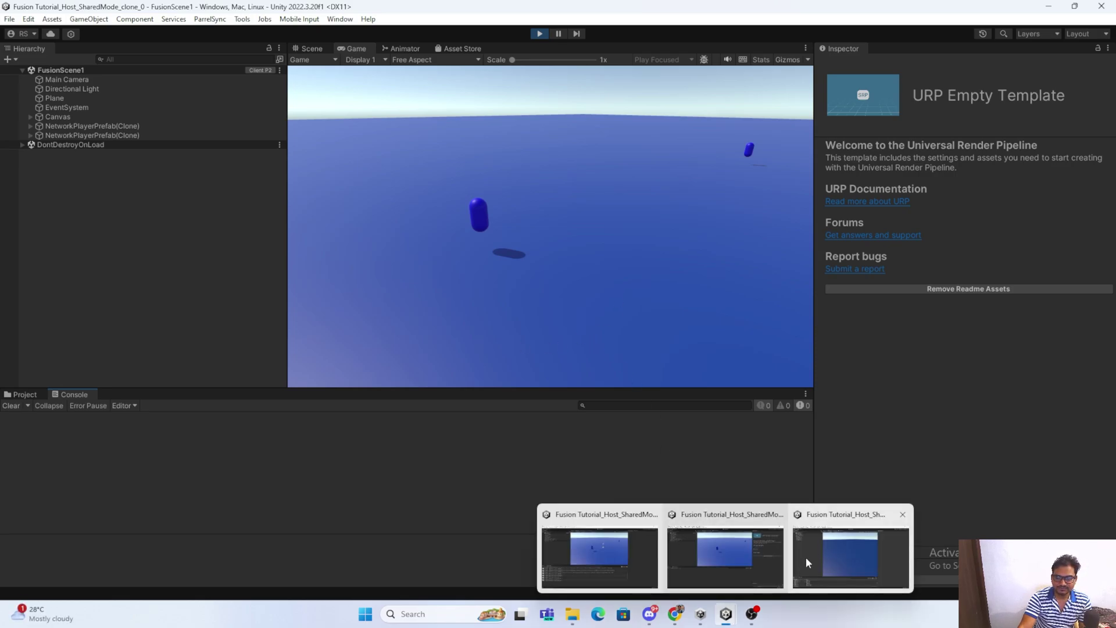
click(809, 562)
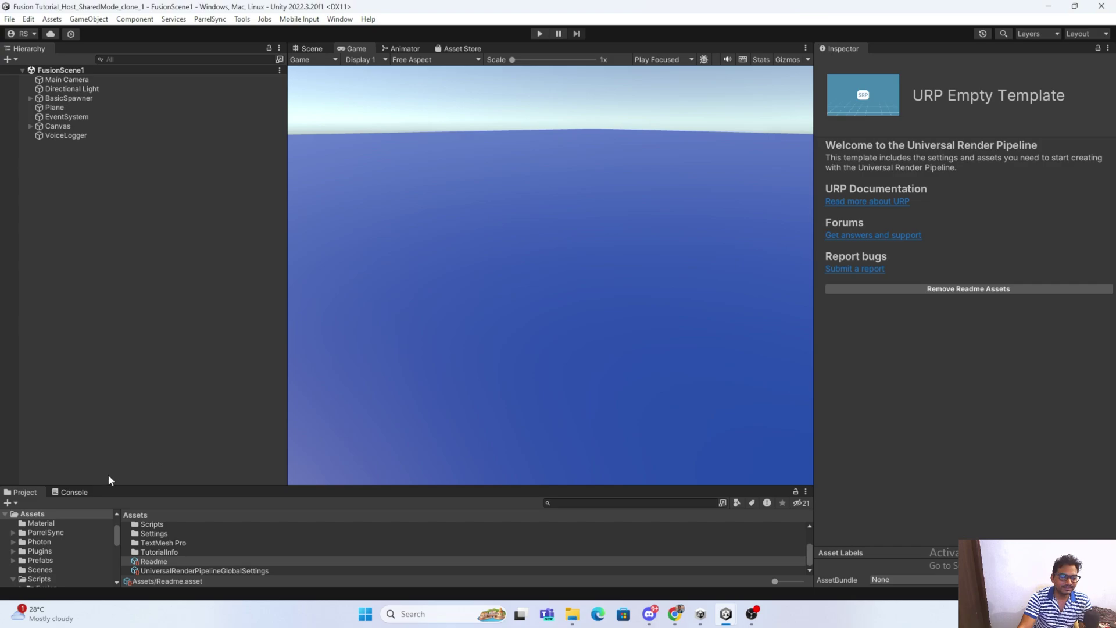
Play clone_1, dismiss the Photon warning, join as client, and clear the Console
click(72, 493)
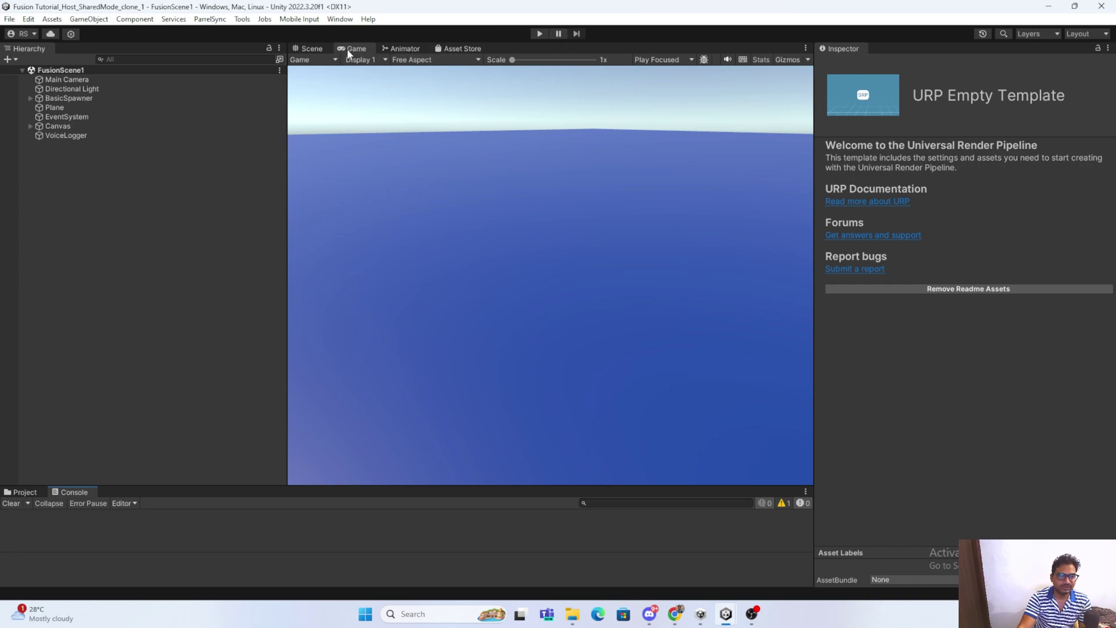
click(537, 35)
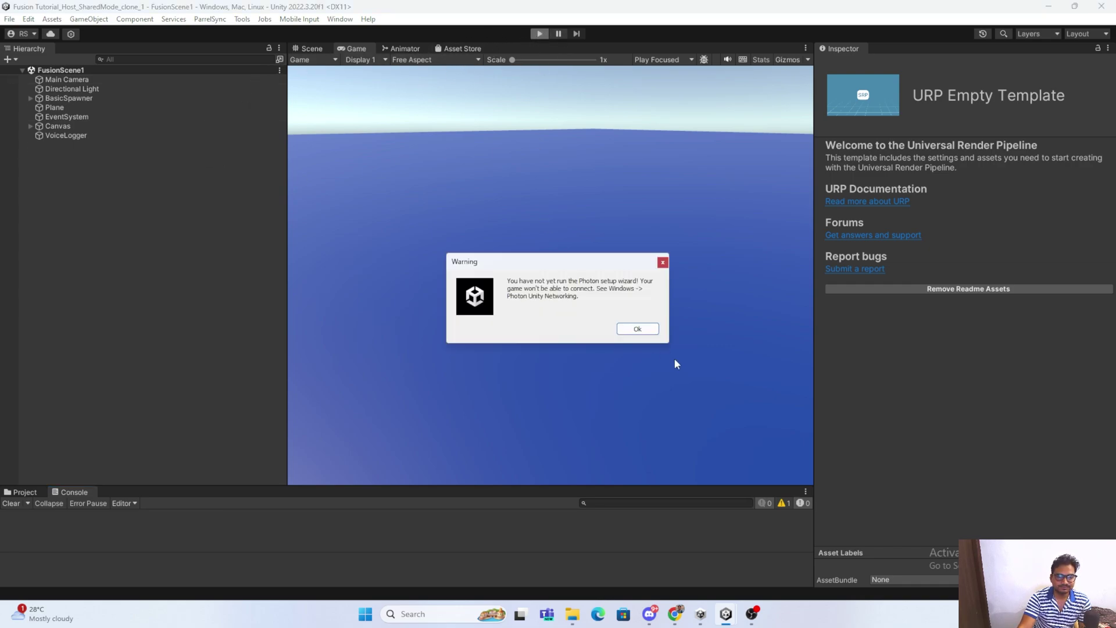
click(637, 328)
click(340, 105)
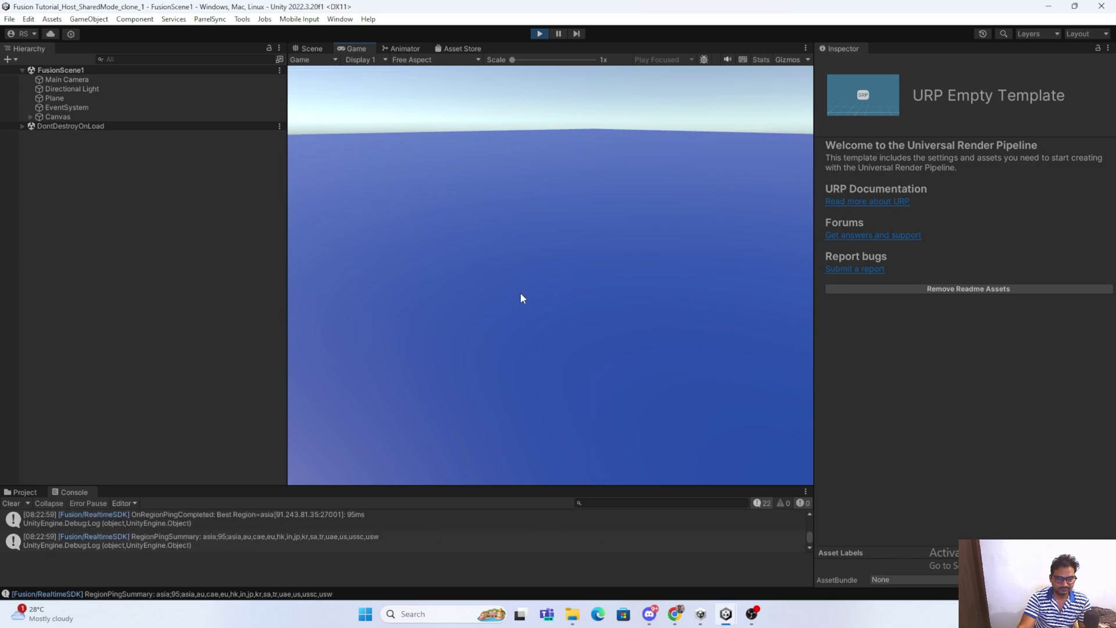
click(13, 503)
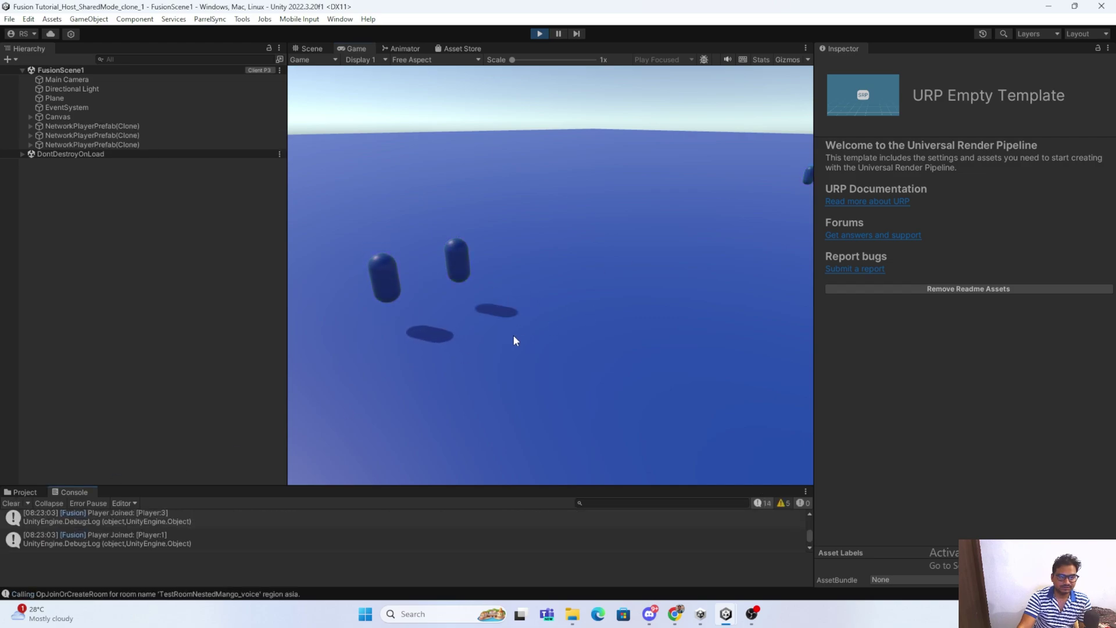
Widen clone_1's Game view and fire a stream of bullets as Player 3
drag(813, 273, 924, 261)
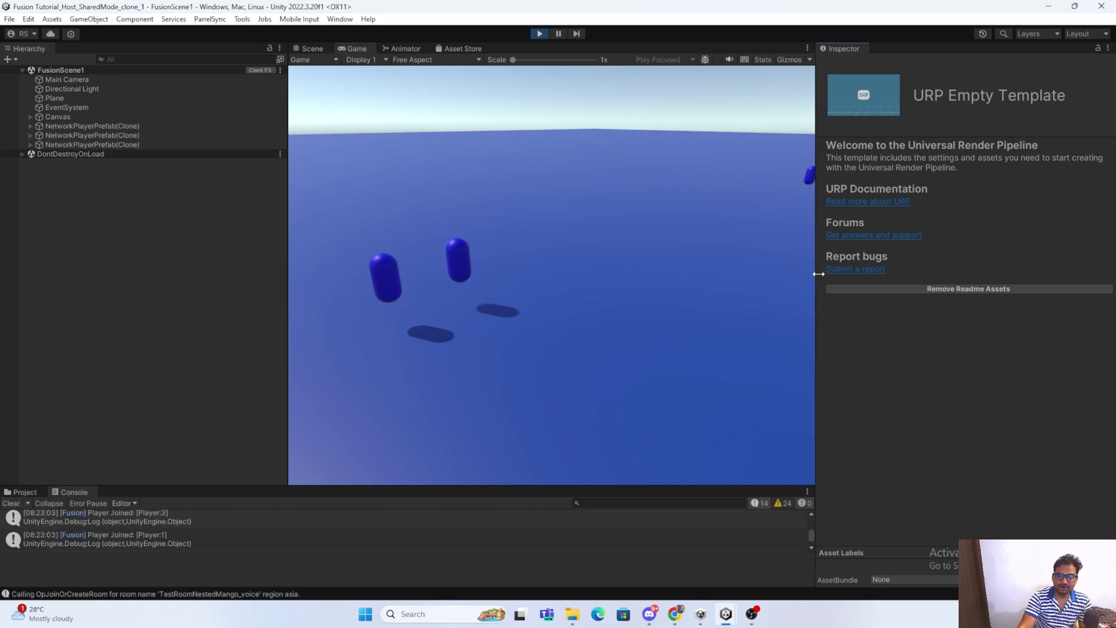
click(631, 264)
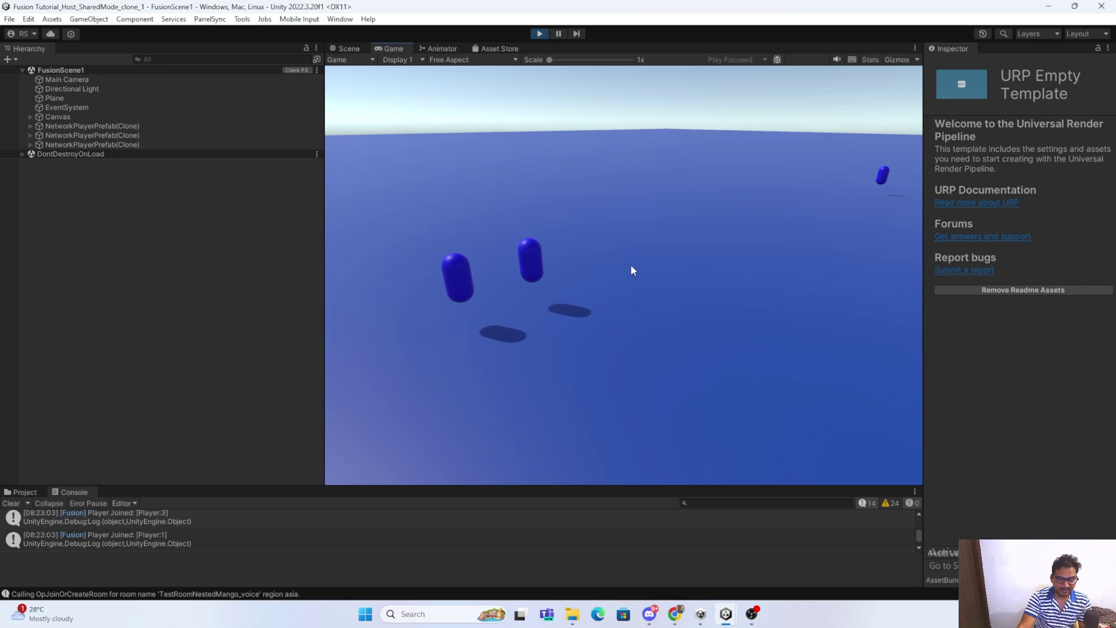
drag(601, 307, 725, 613)
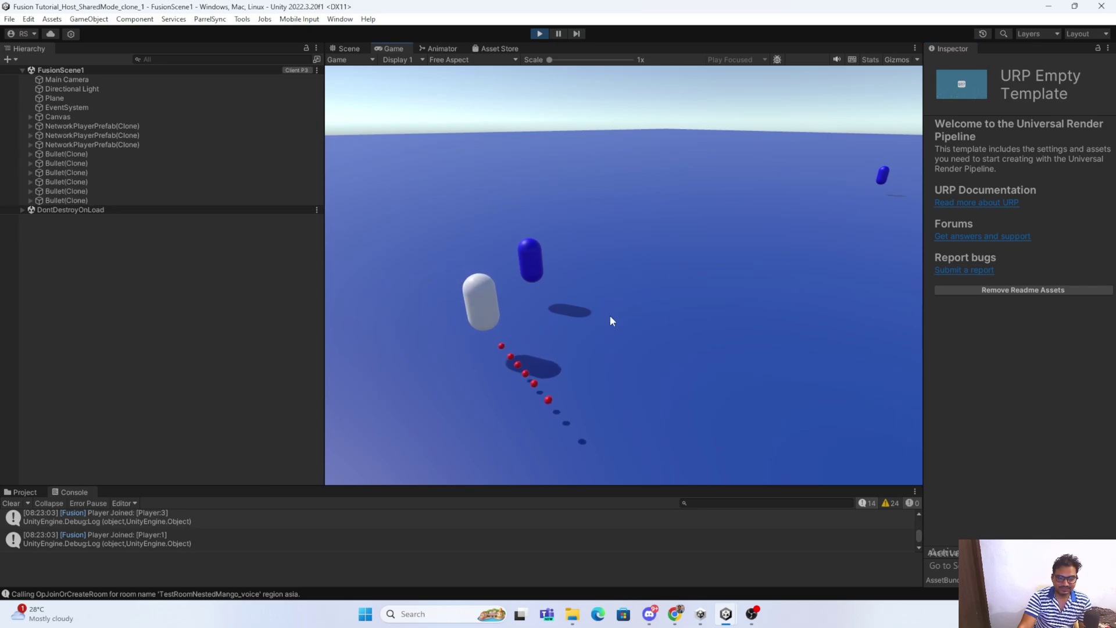
click(707, 560)
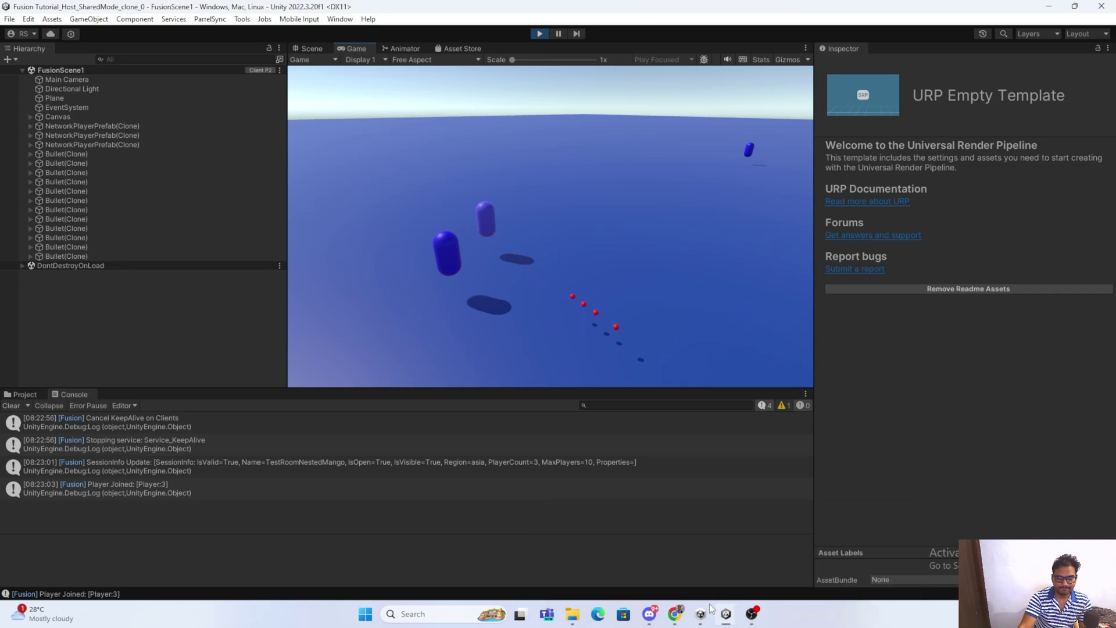
Bring the host FusionScene1 editor to the front to view all three players
click(605, 562)
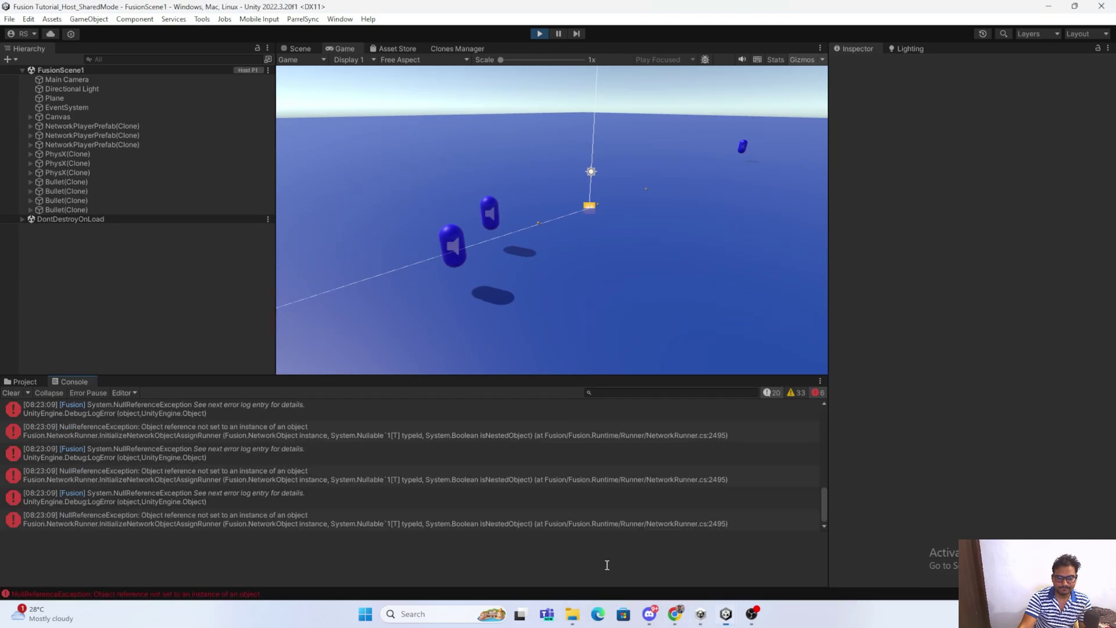